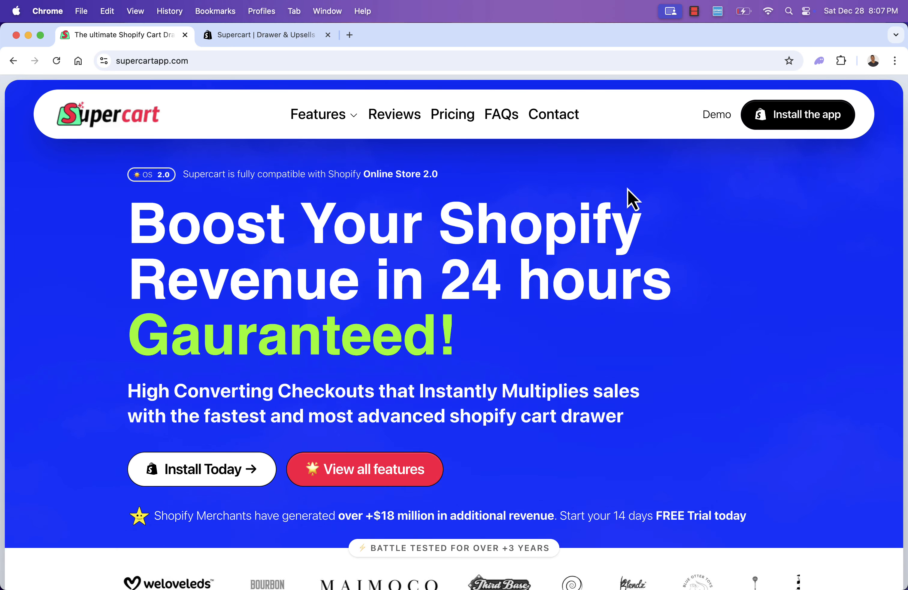
# Review the Supercart website from its introduction through the Advanced Cart Upsells features.
pyautogui.scroll(-10, 632, 340)
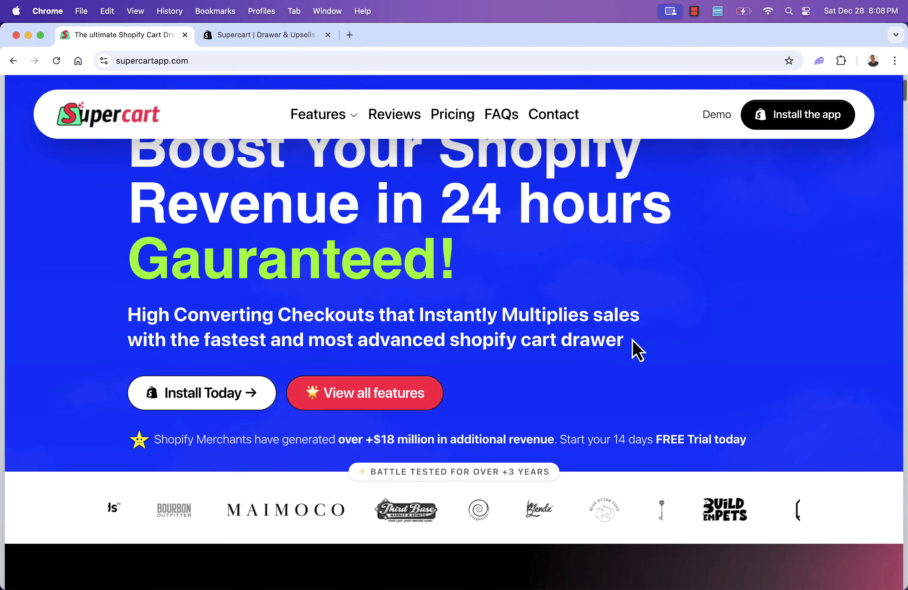
pyautogui.scroll(5, 631, 339)
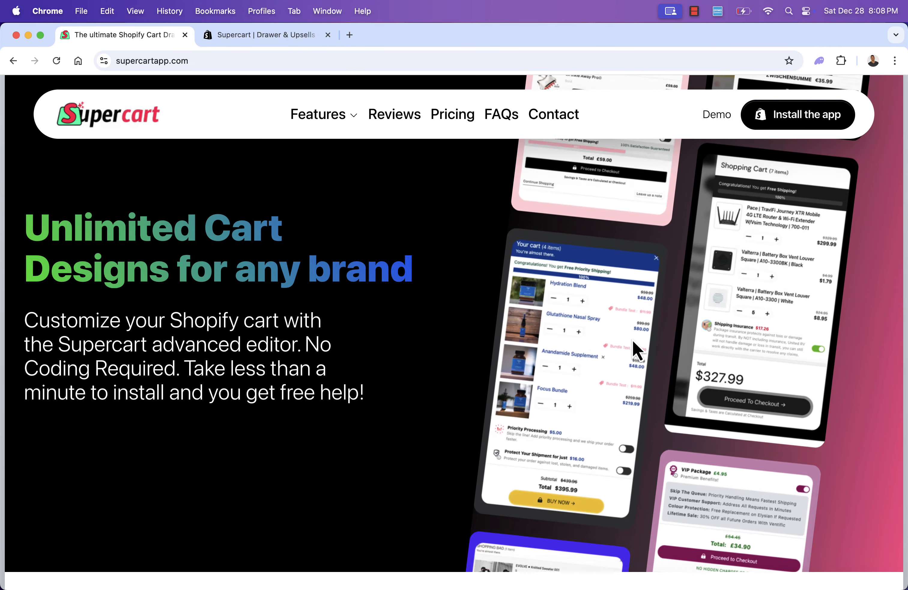
pyautogui.scroll(-2, 632, 340)
pyautogui.scroll(-9, 632, 340)
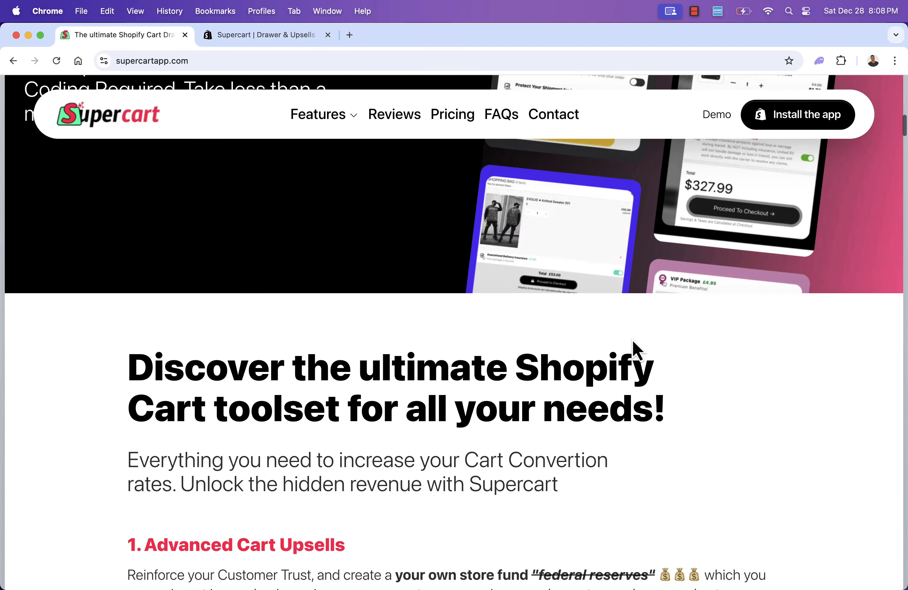
pyautogui.scroll(-6, 632, 340)
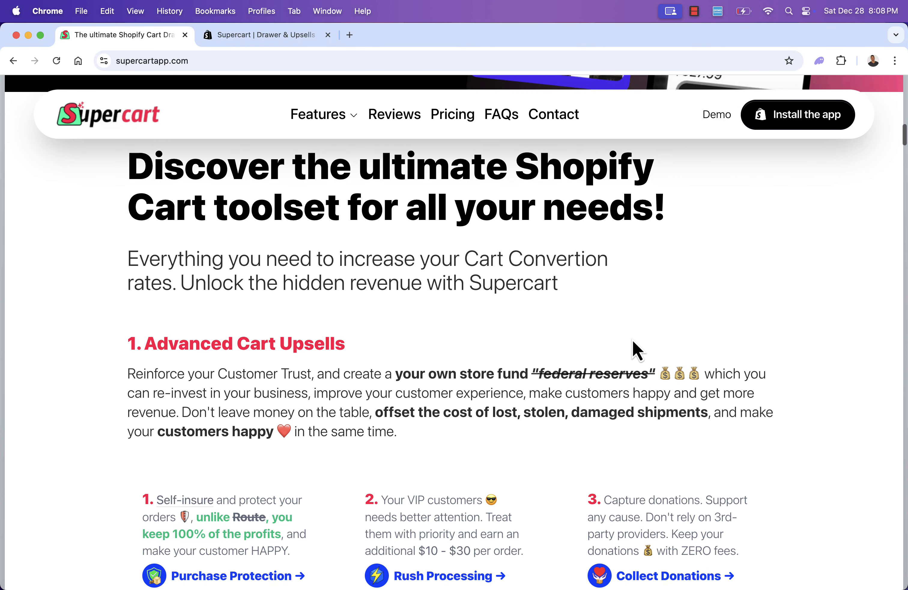
pyautogui.scroll(-1, 632, 337)
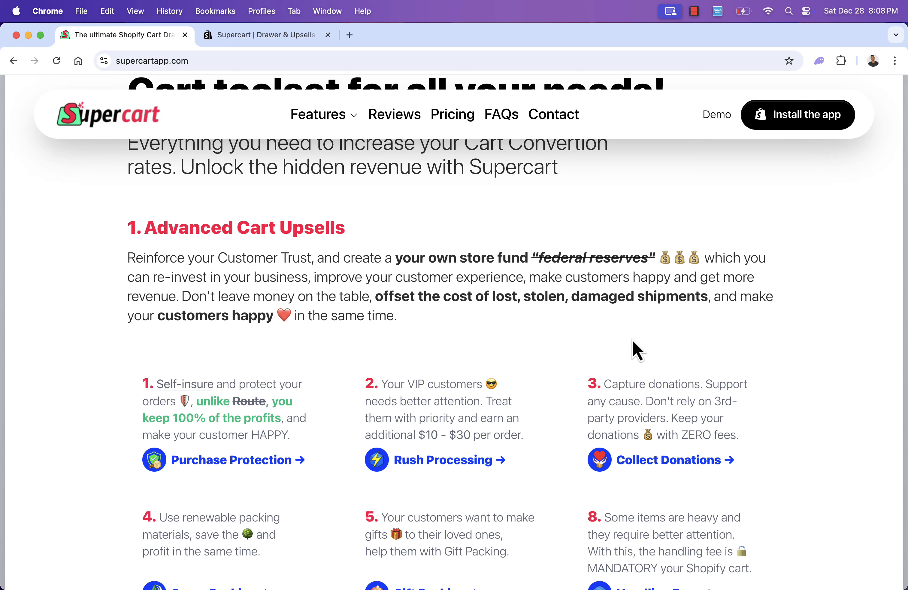
pyautogui.scroll(-4, 632, 342)
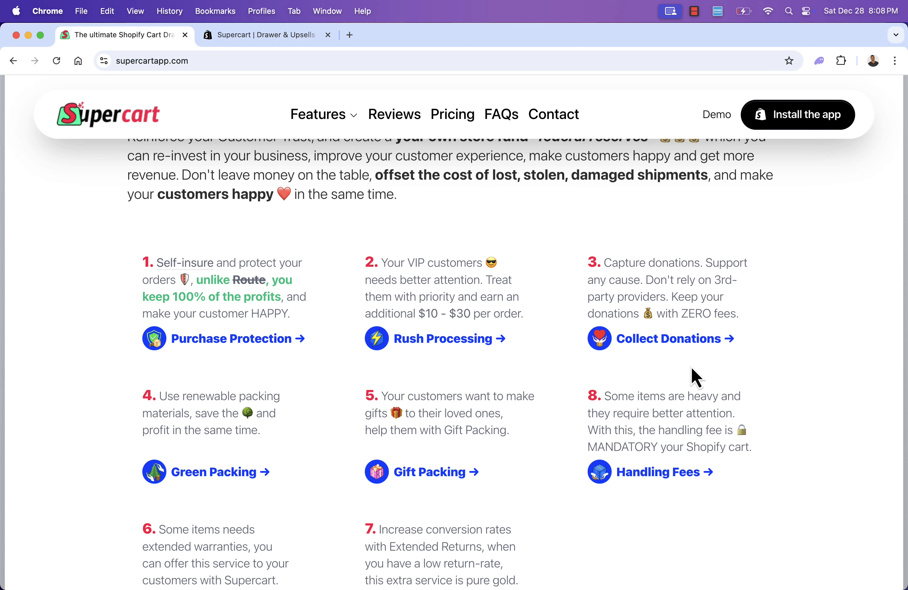
pyautogui.scroll(-2, 695, 377)
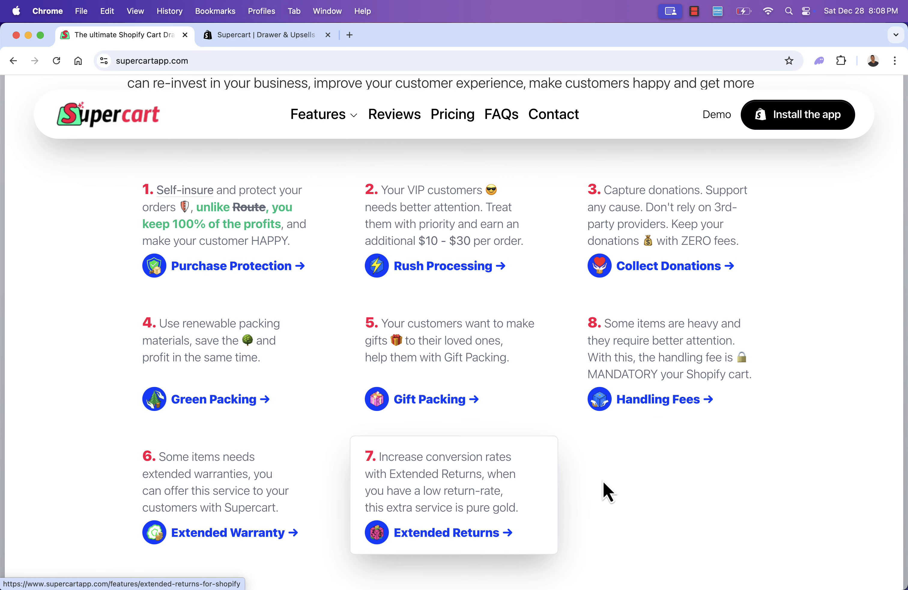
pyautogui.scroll(1, 686, 466)
pyautogui.scroll(-1, 685, 456)
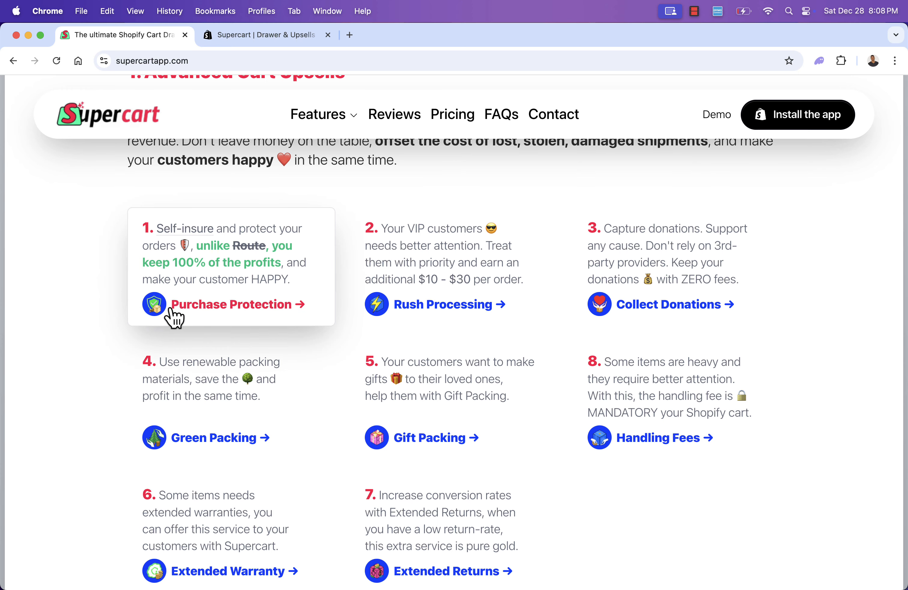
pyautogui.scroll(-12, 102, 368)
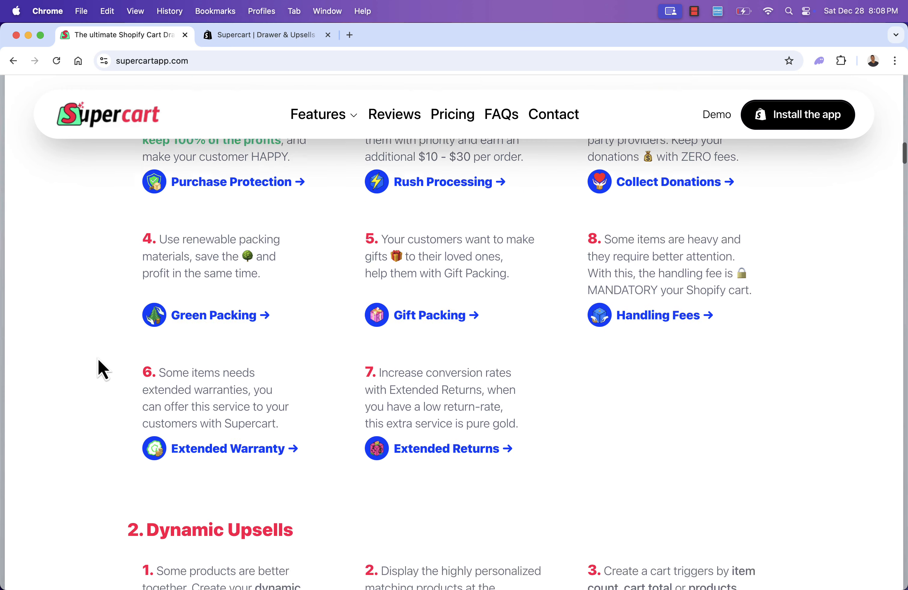
pyautogui.scroll(3, 98, 361)
pyautogui.scroll(3, 99, 361)
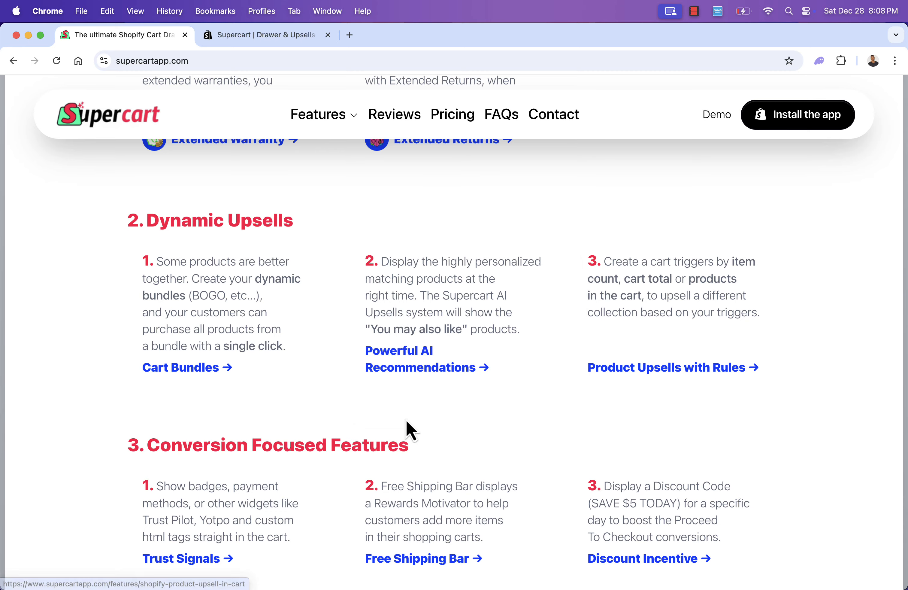
# Examine the Conversion Focused Features and Other features sections of the Supercart website.
pyautogui.scroll(-6, 405, 422)
pyautogui.scroll(-7, 409, 427)
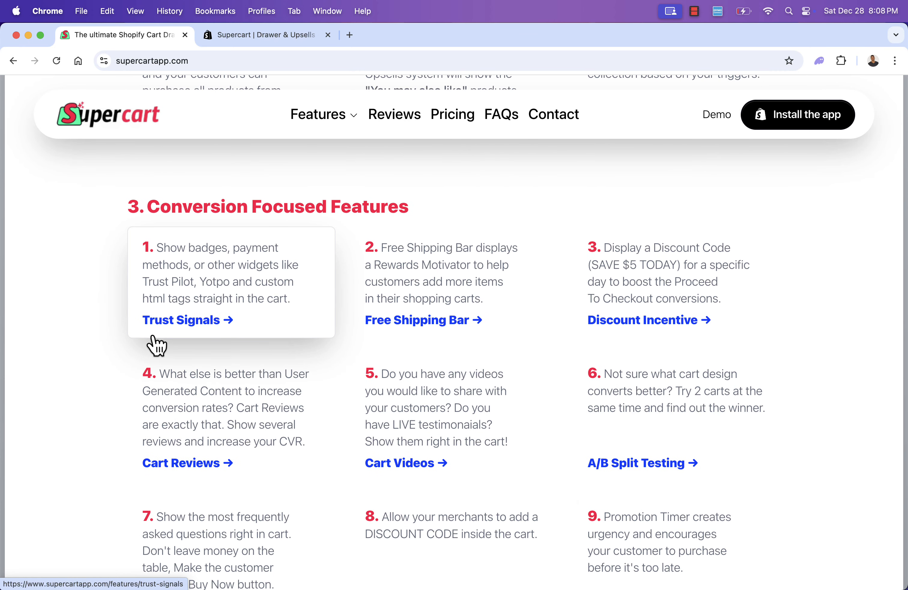
pyautogui.scroll(-3, 97, 385)
pyautogui.scroll(1, 97, 385)
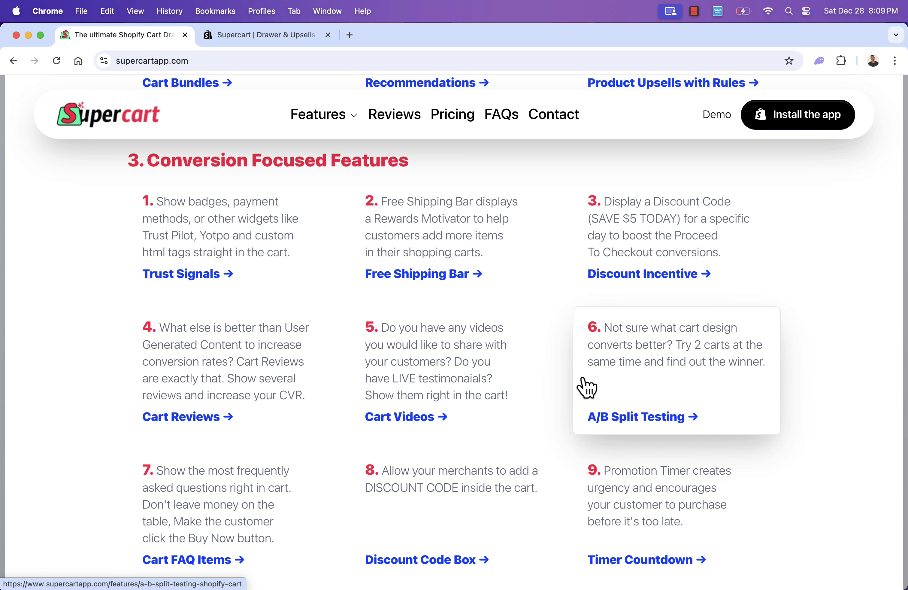
pyautogui.scroll(-10, 585, 387)
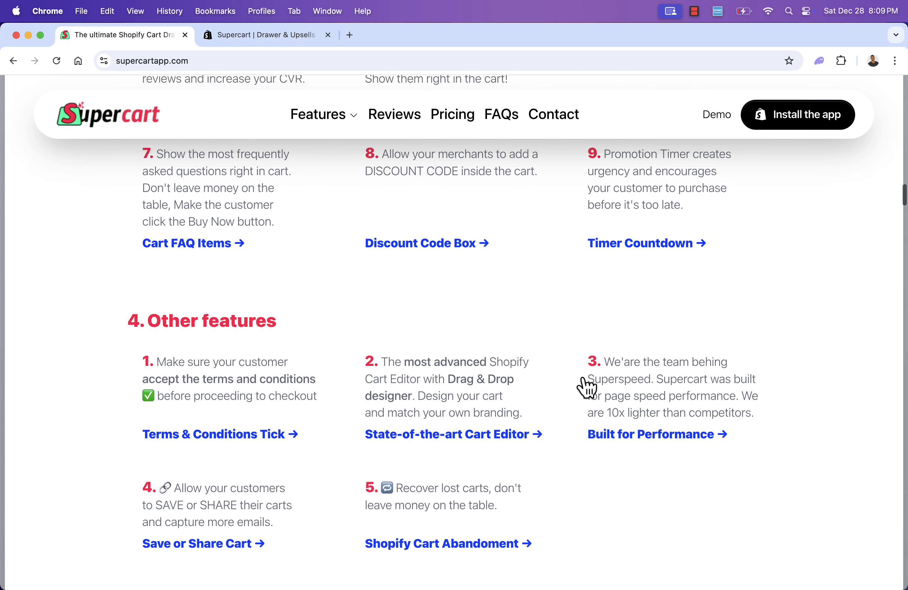
pyautogui.scroll(10, 584, 387)
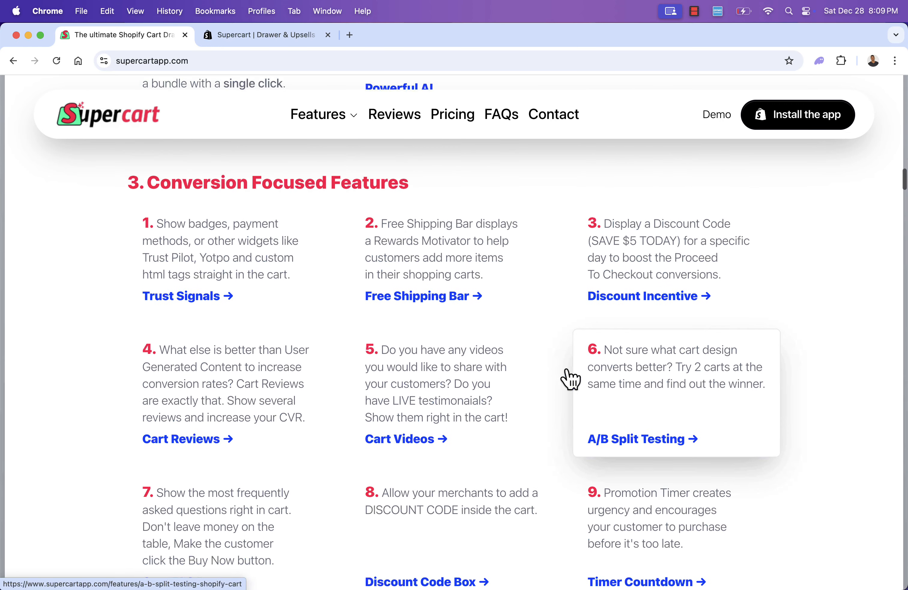
# Switch to Supercart's Shopify App Store listing and browse its screenshots from Insurance Cart through Simple Cart Editor.
pyautogui.click(278, 39)
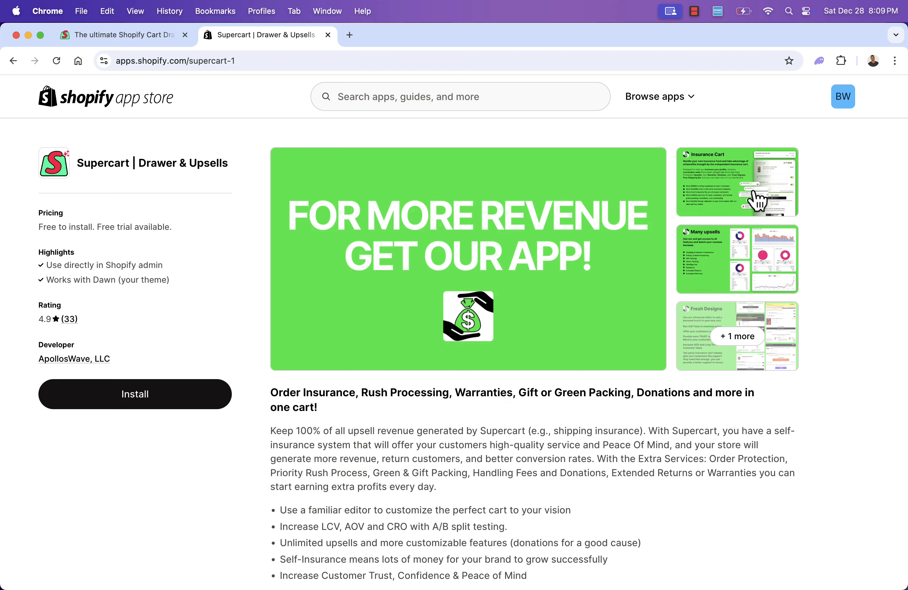
pyautogui.click(755, 196)
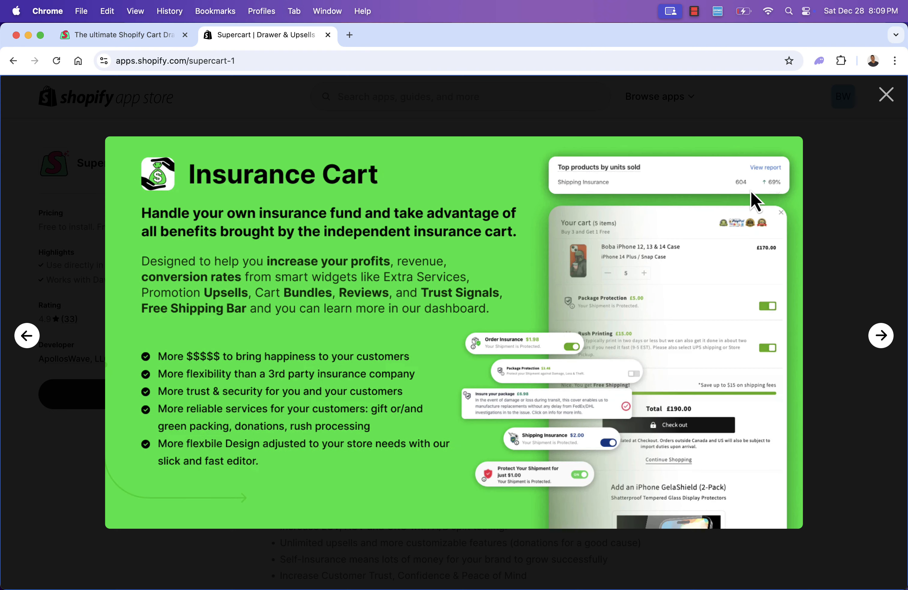
pyautogui.click(884, 342)
pyautogui.click(884, 342)
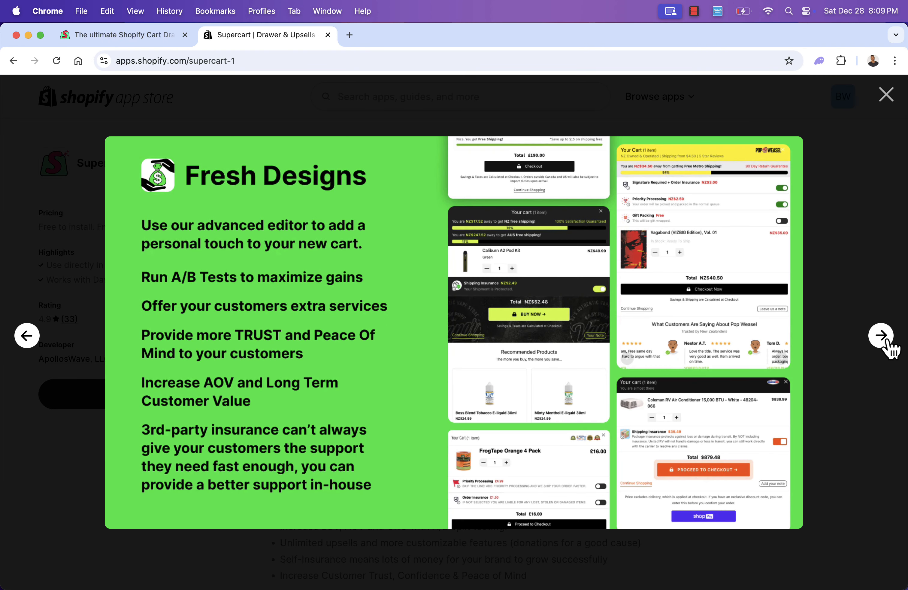
pyautogui.click(880, 335)
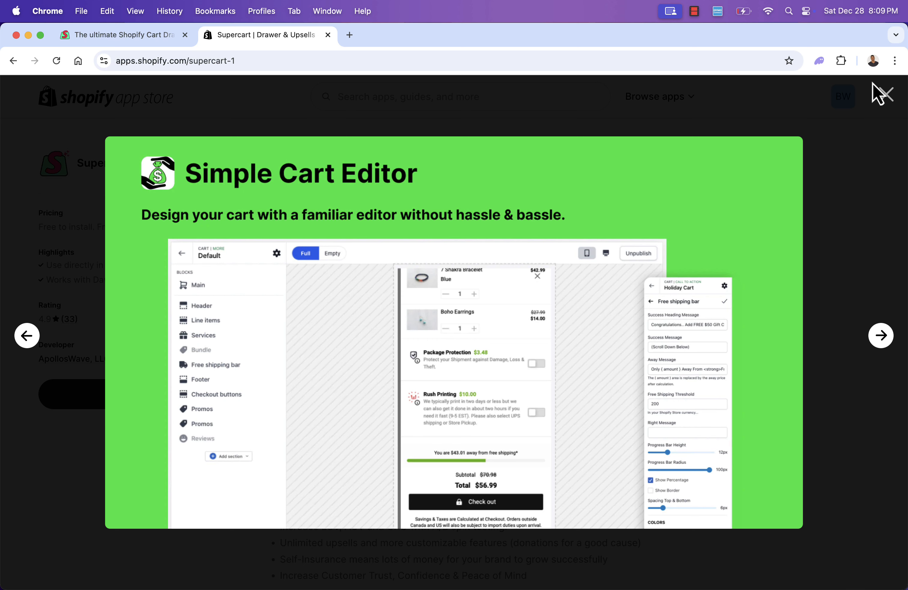
pyautogui.click(886, 93)
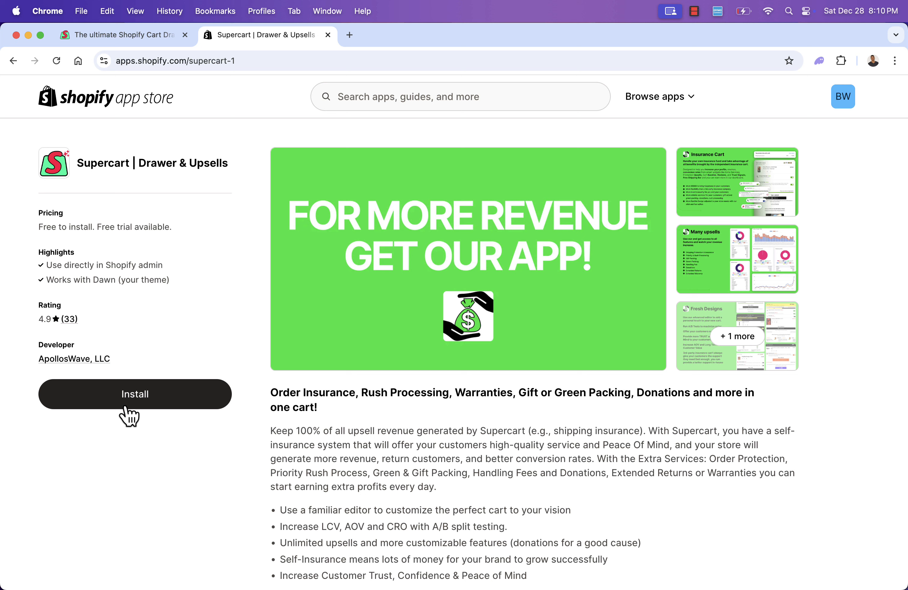
# Install the Supercart | Drawer & Upsells app on the Shopify store, granting the data access it requests.
pyautogui.click(144, 406)
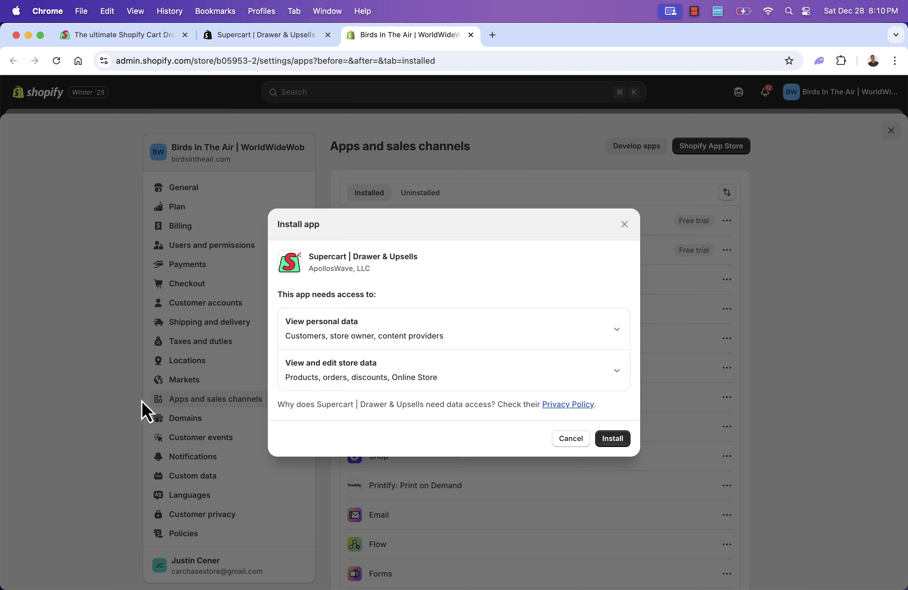
pyautogui.click(614, 444)
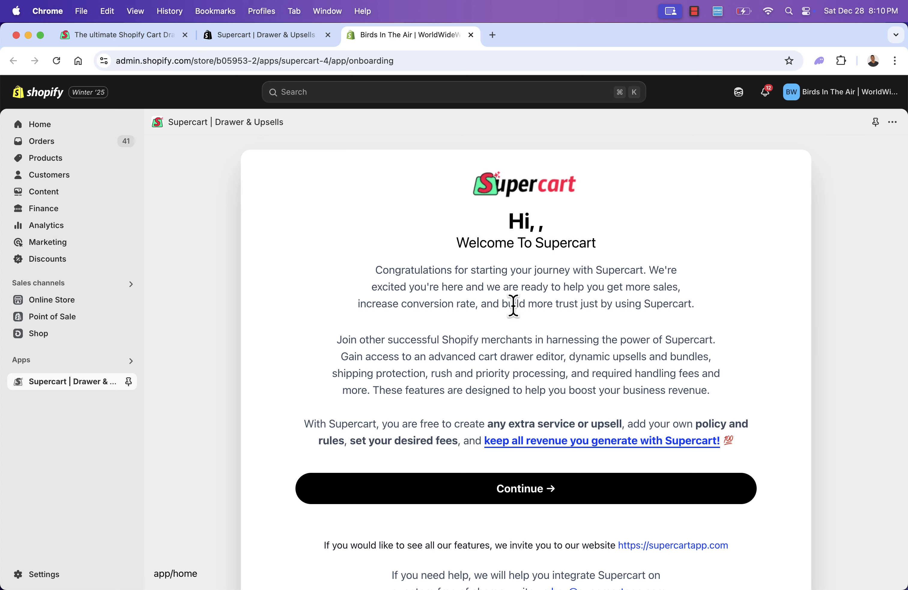
# Proceed past Supercart's welcome page, activate the Growth Plan with its 14-day free trial, and approve the subscription.
pyautogui.click(525, 488)
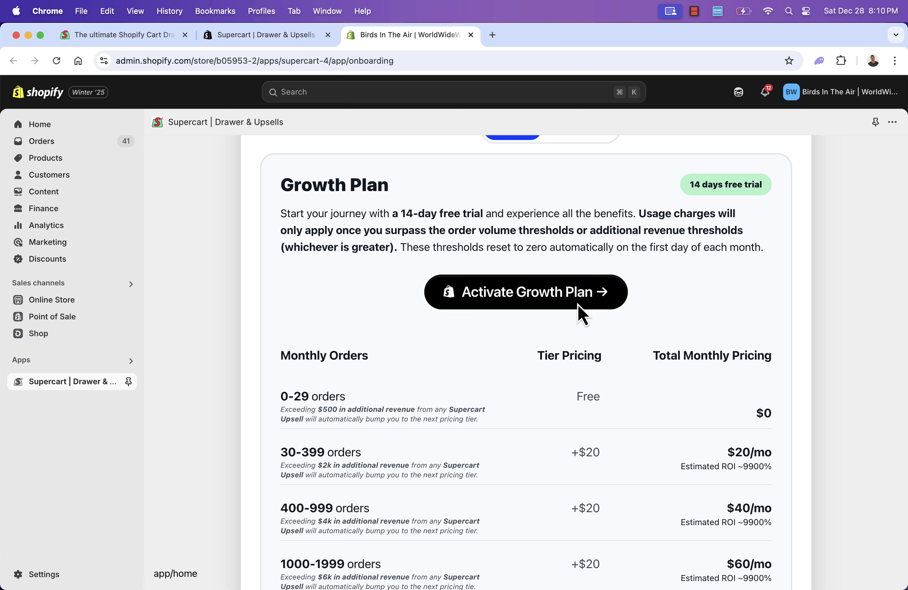
pyautogui.click(578, 304)
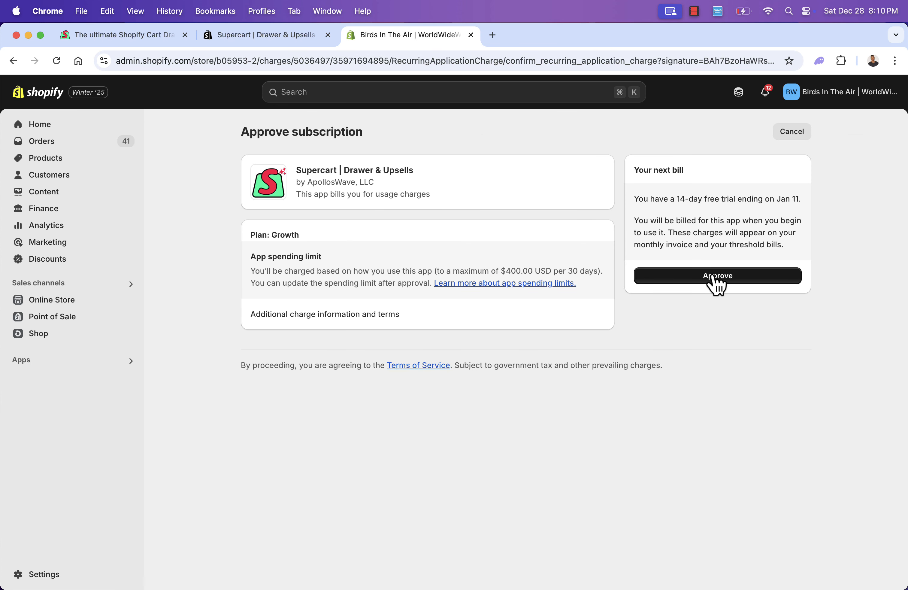
pyautogui.click(714, 278)
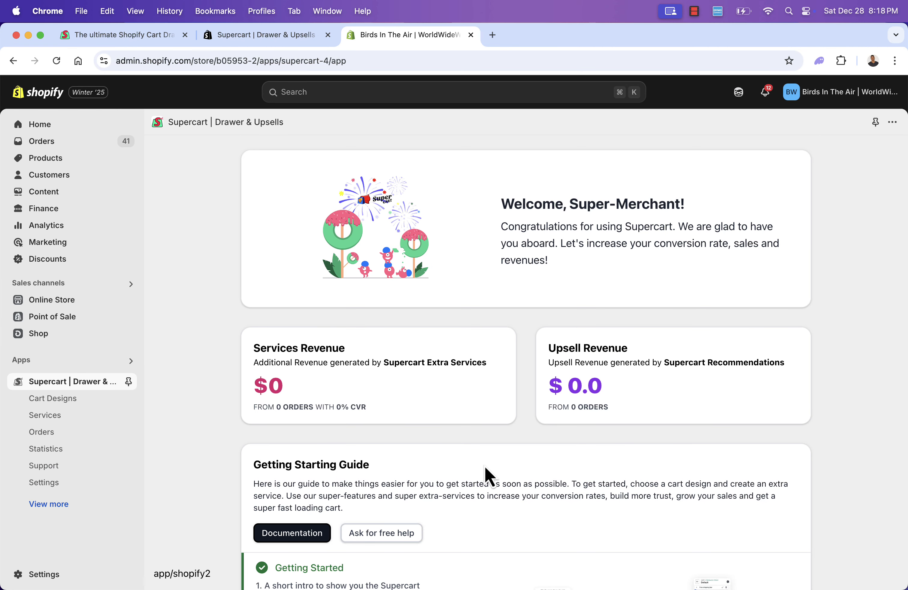
# Review the Getting Starting Guide on Supercart's home page and show its Customize your Cart section.
pyautogui.scroll(-4, 483, 470)
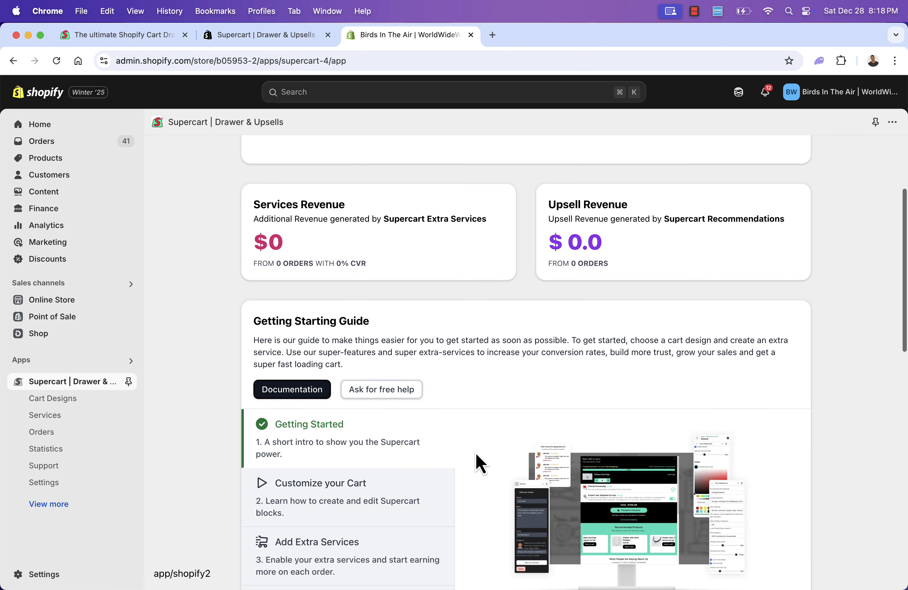
pyautogui.scroll(-3, 475, 453)
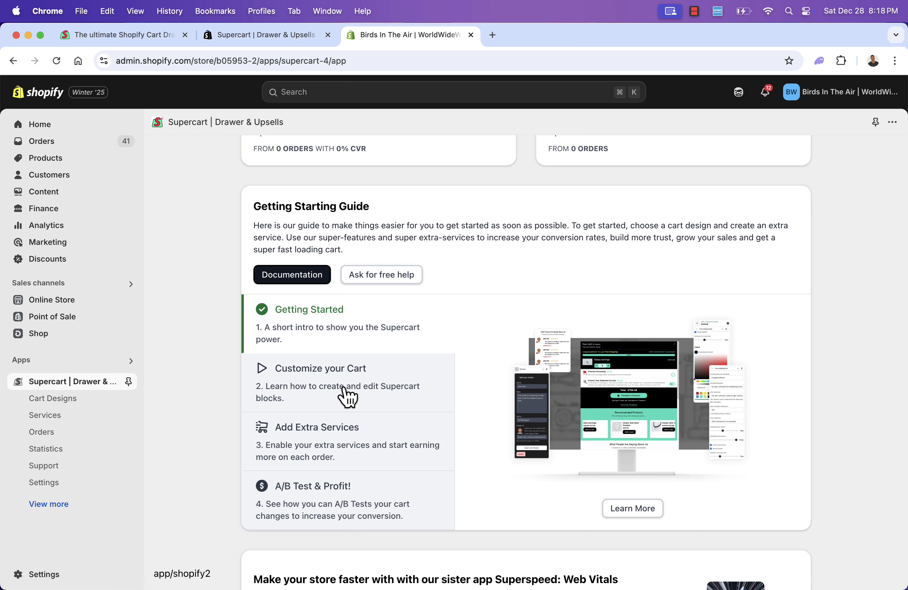
pyautogui.click(423, 389)
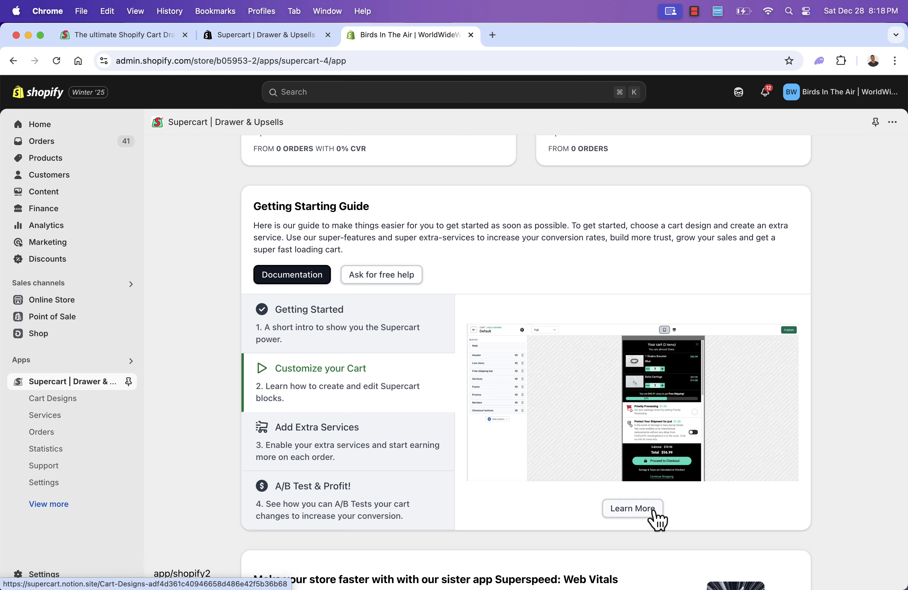
# Open the More design from Supercart's cart designs library and publish its Default version.
pyautogui.click(79, 403)
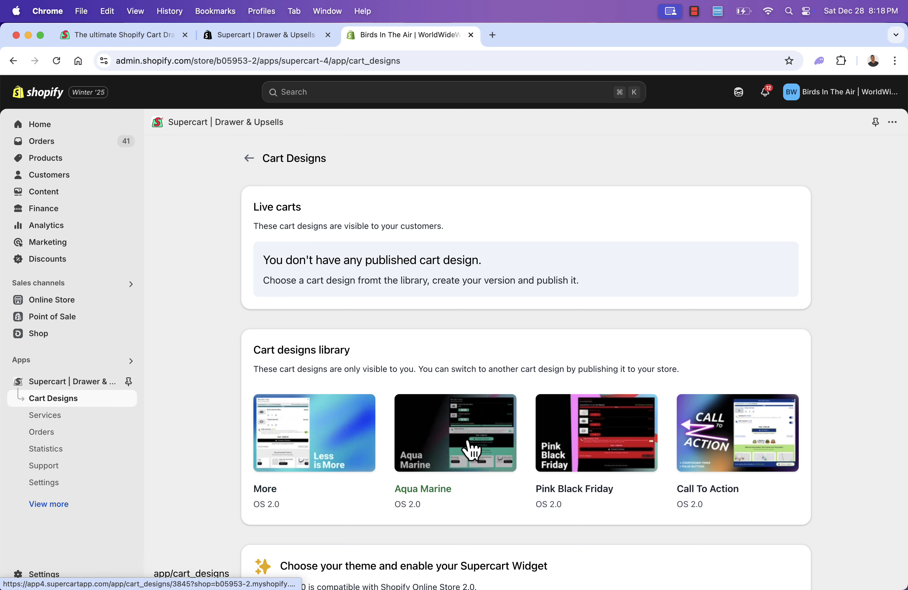
pyautogui.scroll(-3, 650, 399)
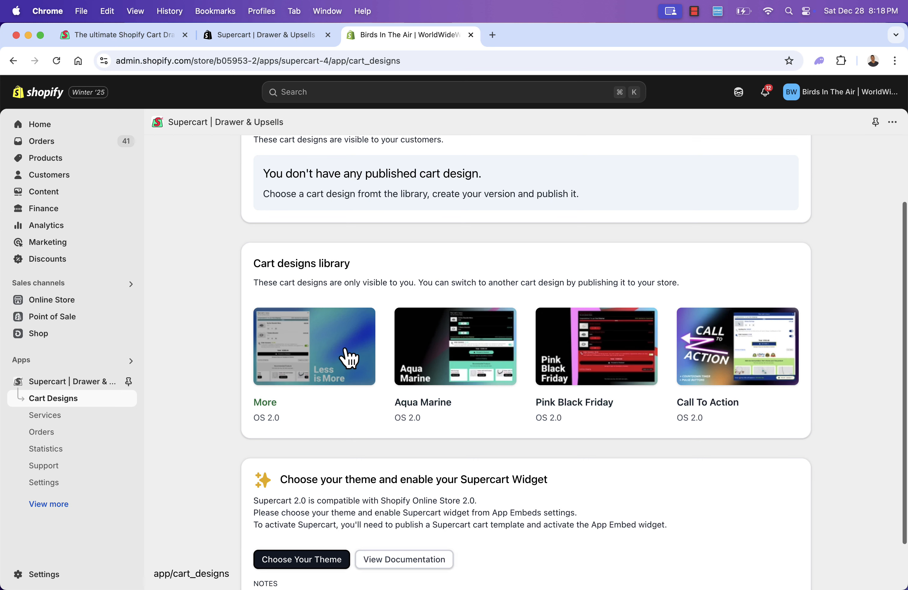
pyautogui.click(344, 358)
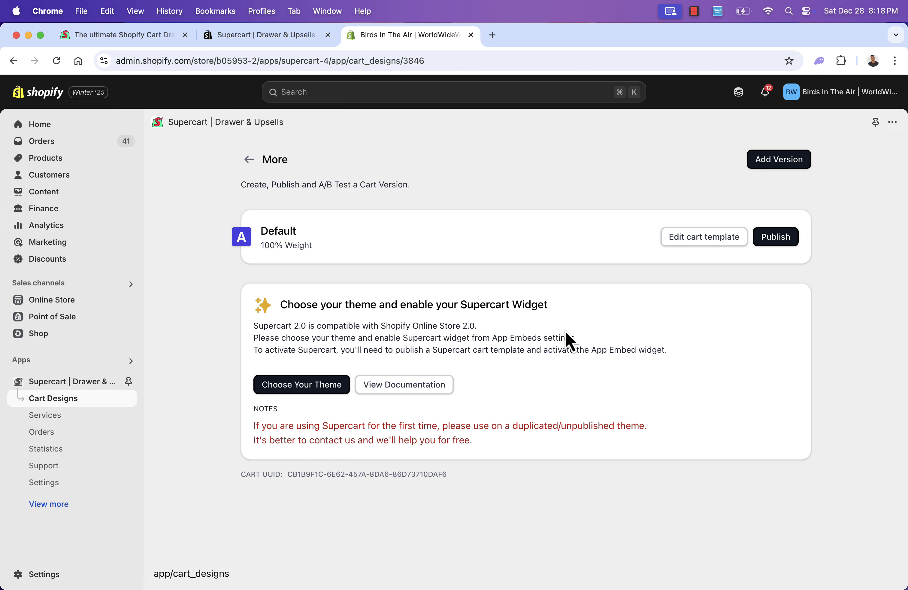
pyautogui.click(772, 238)
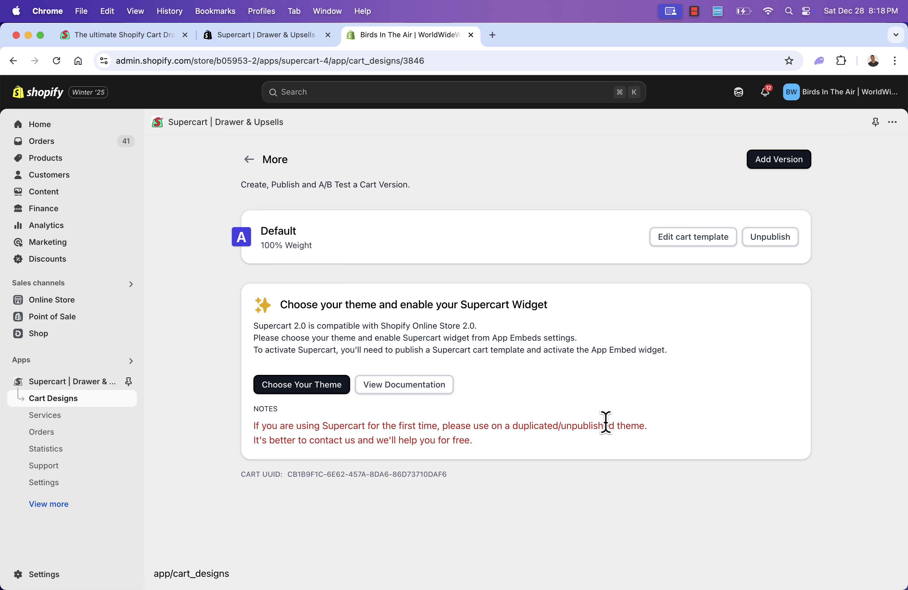
# Read the App Embed activation instructions for the Supercart widget and open the Online Store in a new browser tab.
pyautogui.tripleClick(499, 337)
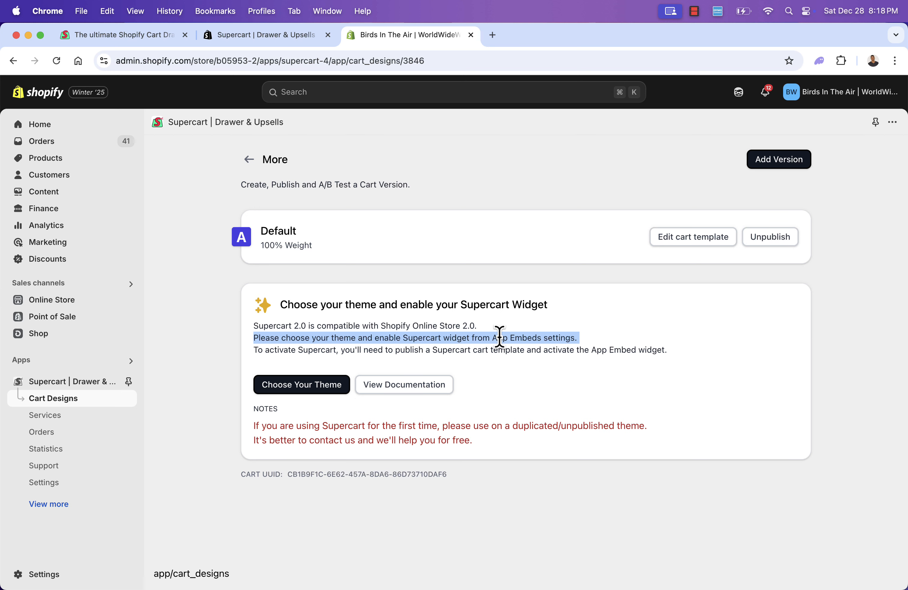
pyautogui.rightClick(56, 302)
pyautogui.click(77, 308)
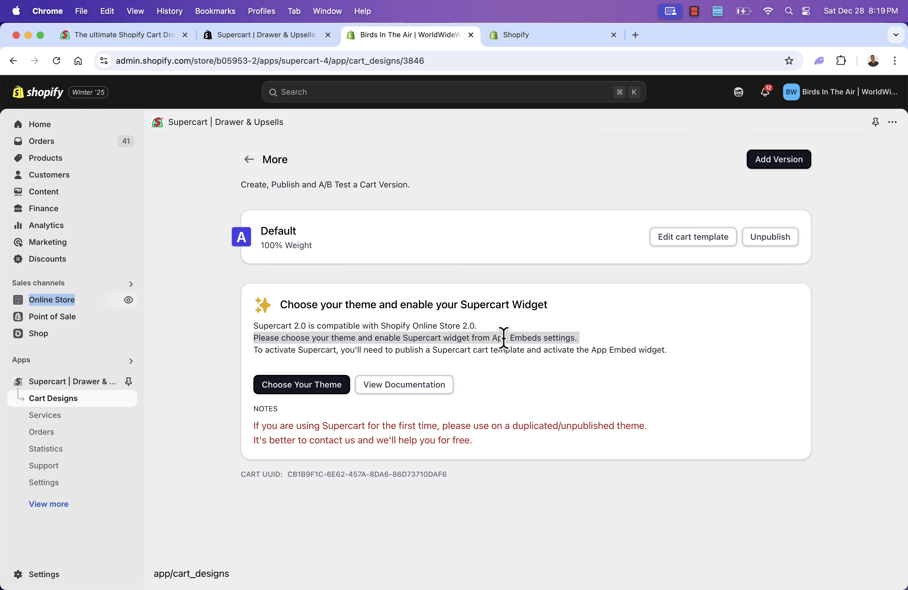
pyautogui.tripleClick(440, 351)
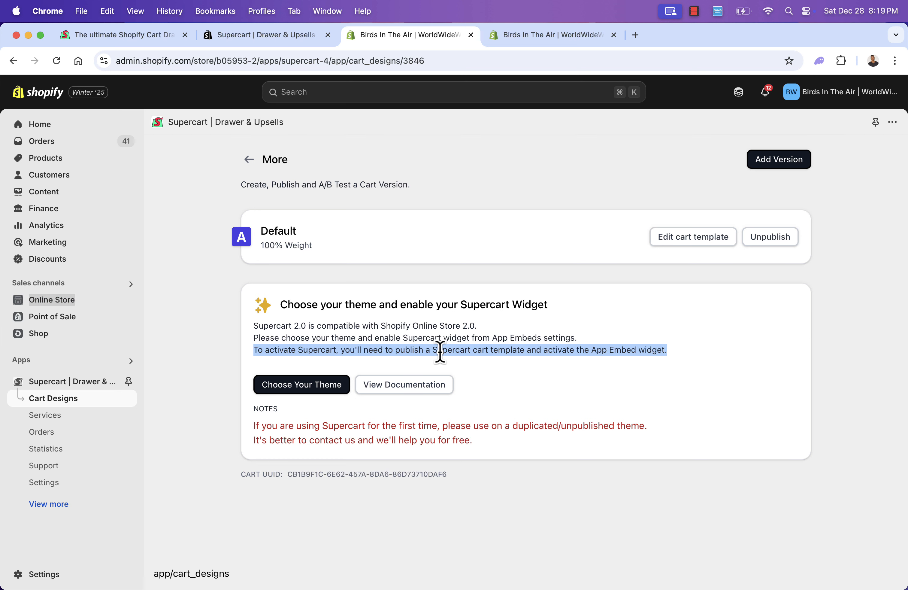
pyautogui.click(439, 351)
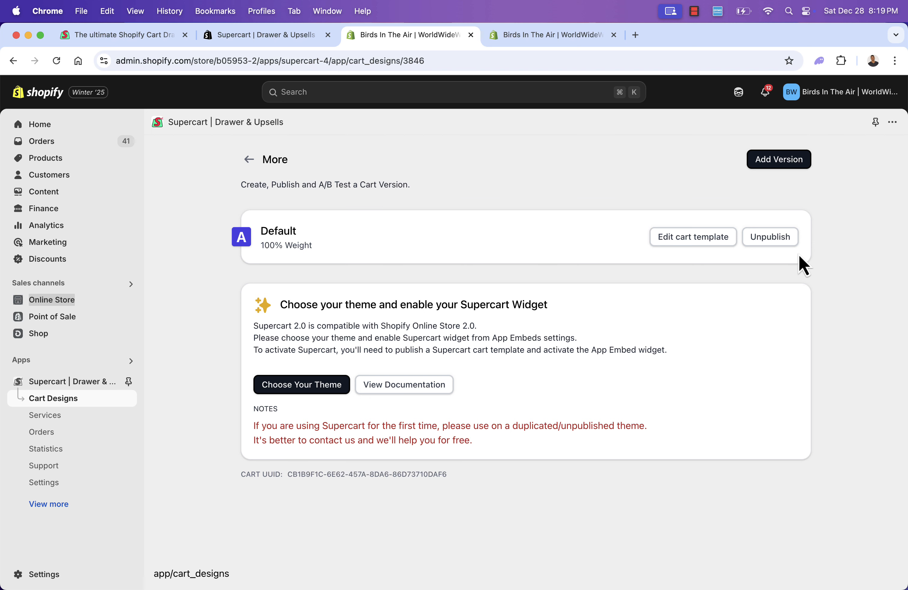
# Enable the Supercart app embed in the Dawn theme's editor and save the theme.
pyautogui.click(597, 39)
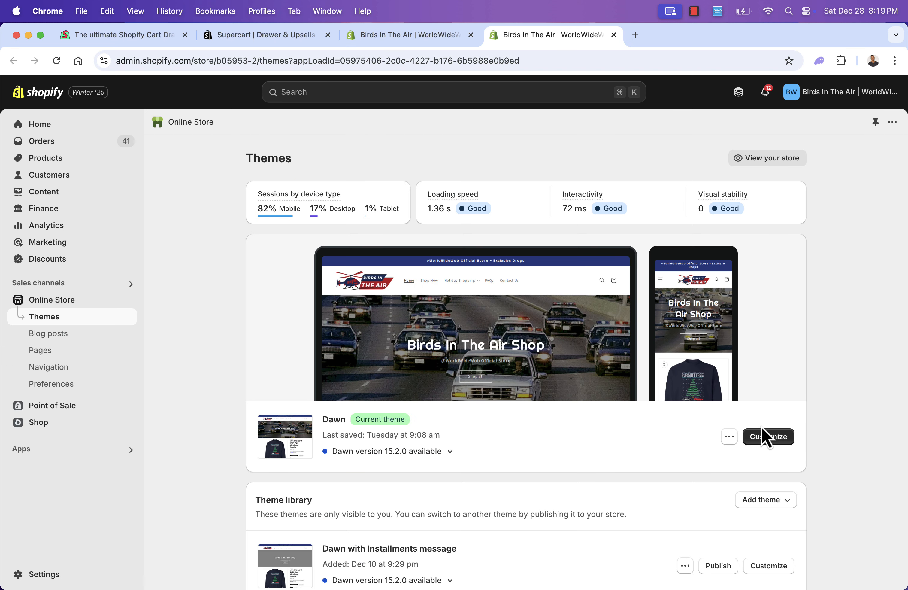
pyautogui.click(765, 436)
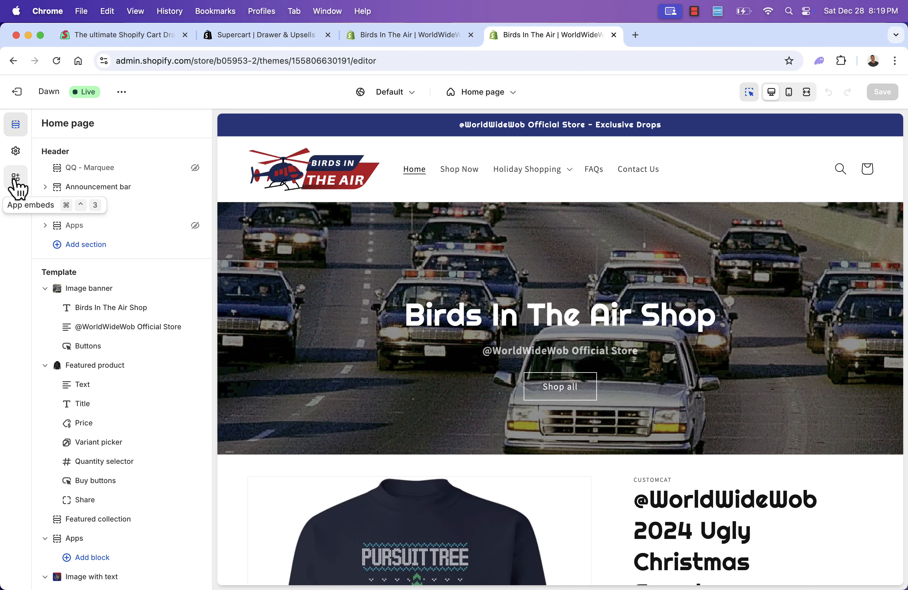
pyautogui.click(16, 179)
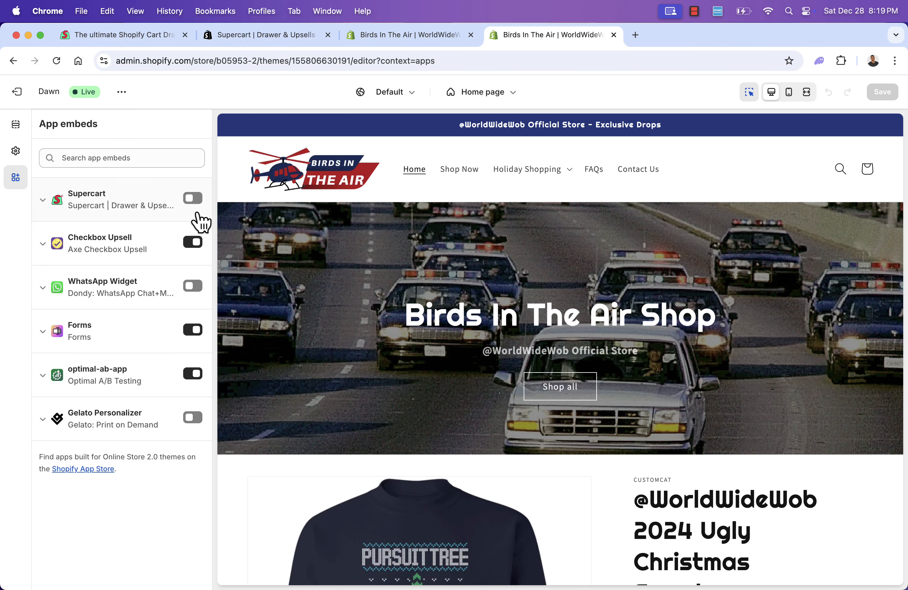
pyautogui.click(194, 201)
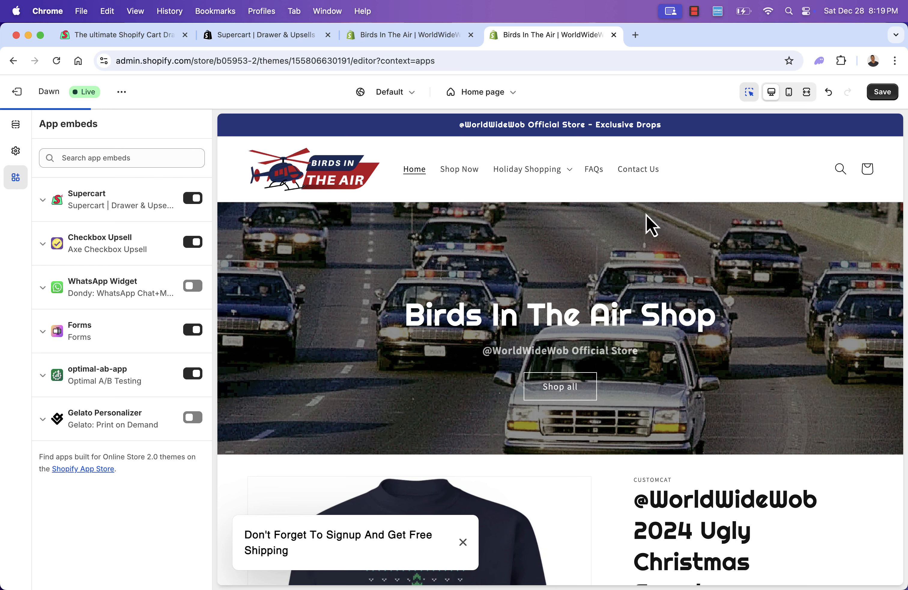
pyautogui.click(879, 95)
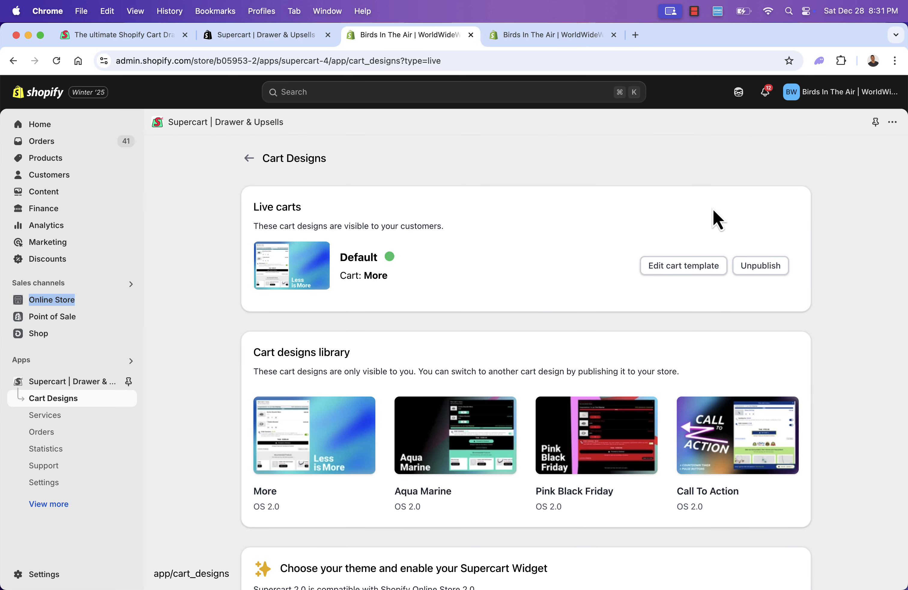
# Open the live Default cart template of the More design for editing and compare its empty and full cart previews.
pyautogui.click(677, 271)
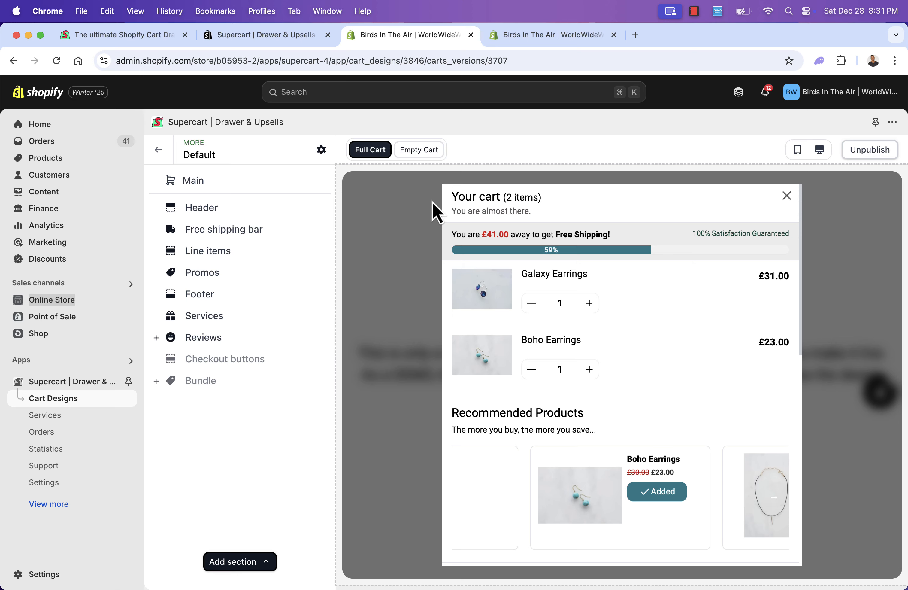
pyautogui.click(418, 150)
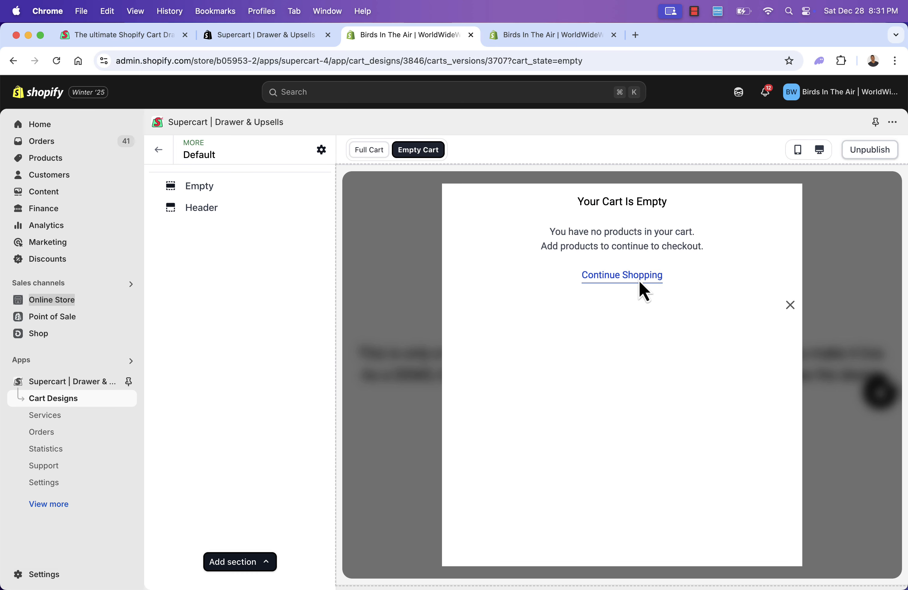
pyautogui.click(369, 150)
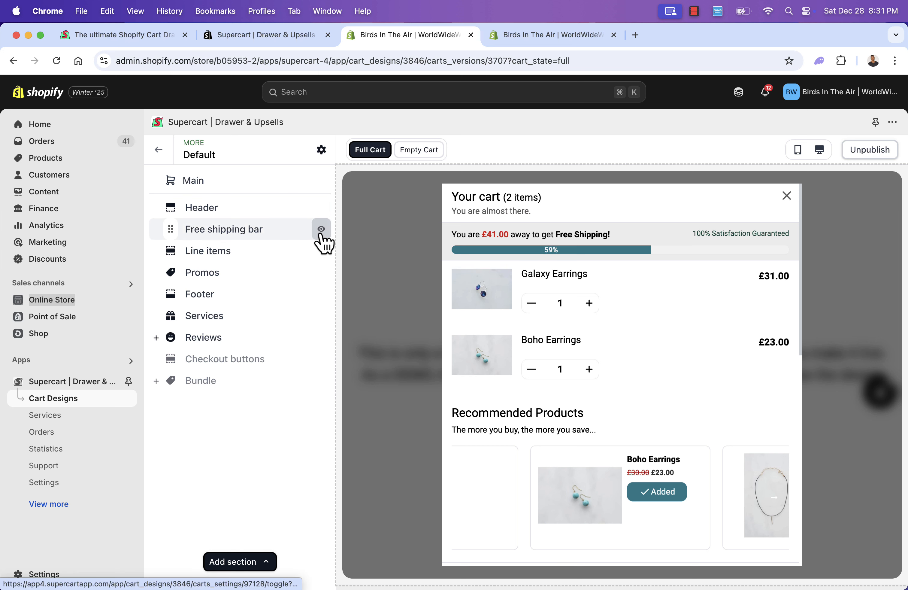
# Hide the Free shipping bar section in the cart template and show it again.
pyautogui.click(320, 230)
pyautogui.click(320, 230)
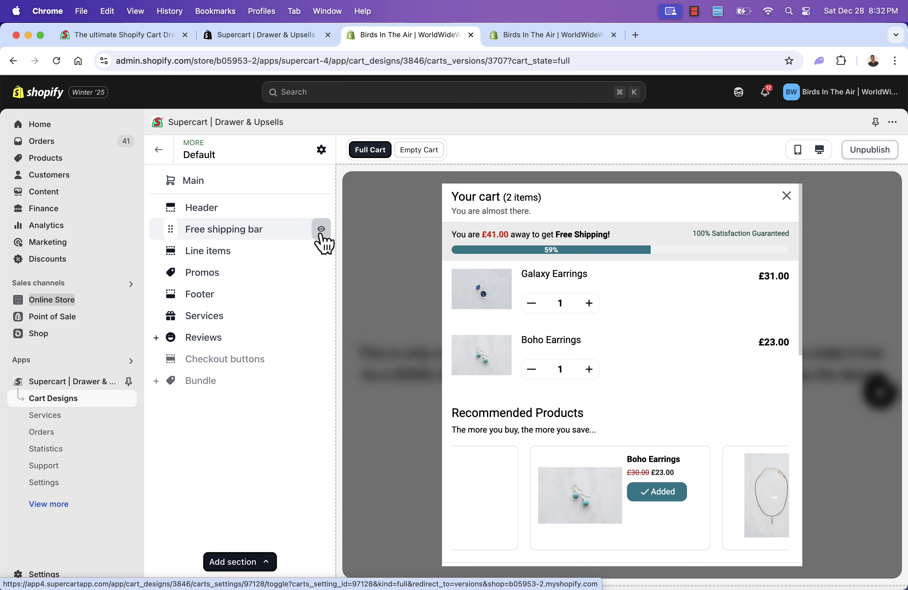
# Review the Line items section's image width, price, box, quantity, discount tag and remove button style settings, and return to the section list.
pyautogui.click(246, 256)
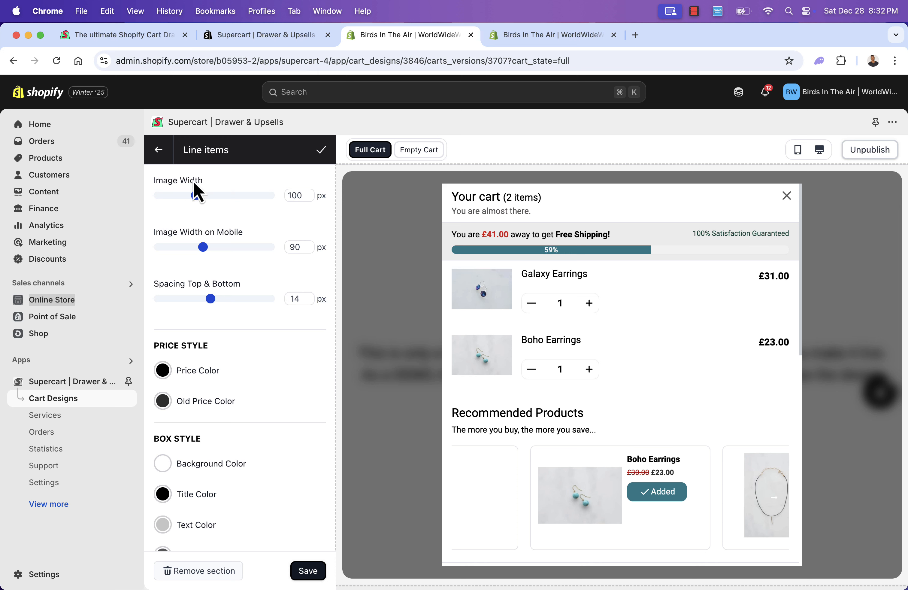
pyautogui.moveTo(193, 199)
pyautogui.mouseDown()
pyautogui.moveTo(203, 199)
pyautogui.moveTo(195, 199)
pyautogui.mouseUp()
pyautogui.scroll(-2, 195, 386)
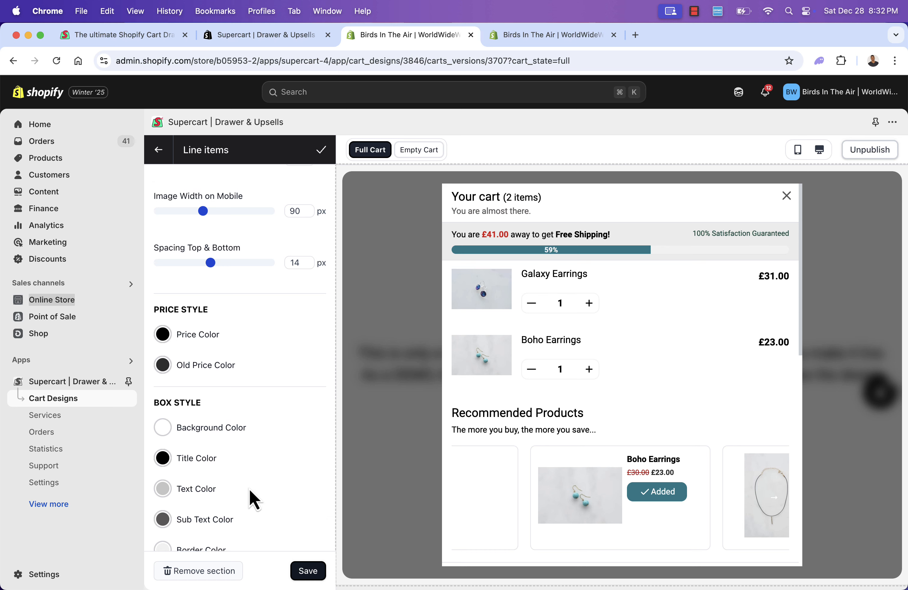
pyautogui.scroll(-10, 251, 497)
pyautogui.scroll(-10, 249, 496)
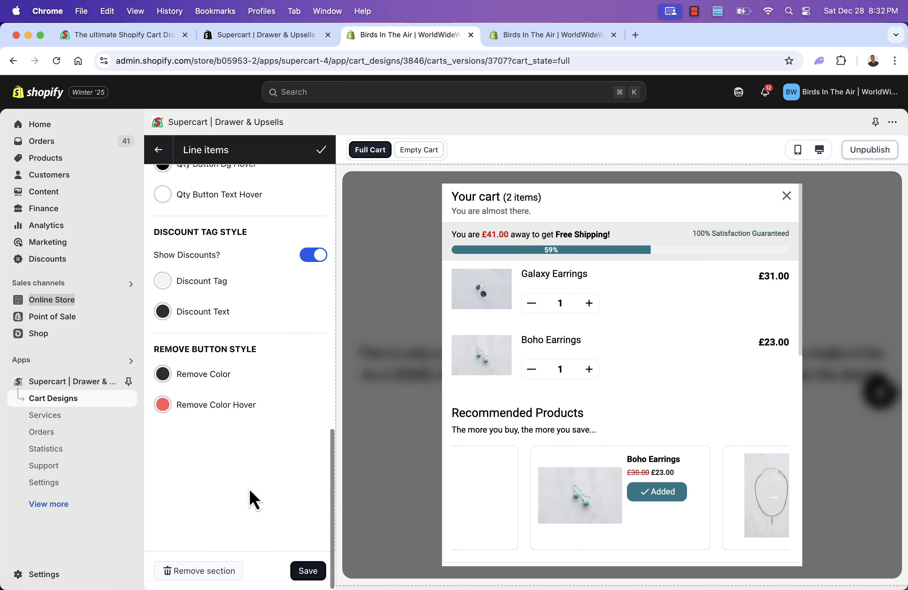
pyautogui.scroll(20, 249, 496)
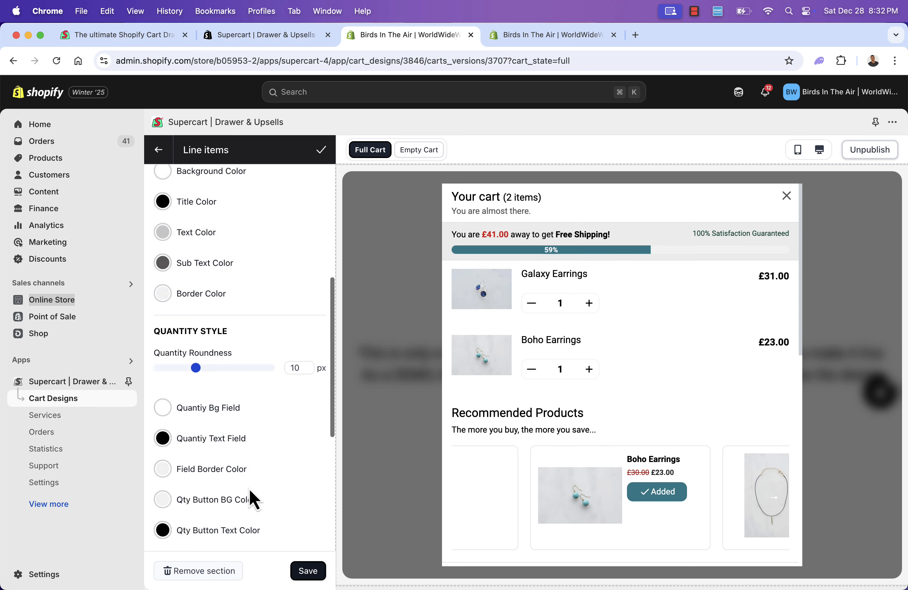
pyautogui.click(158, 149)
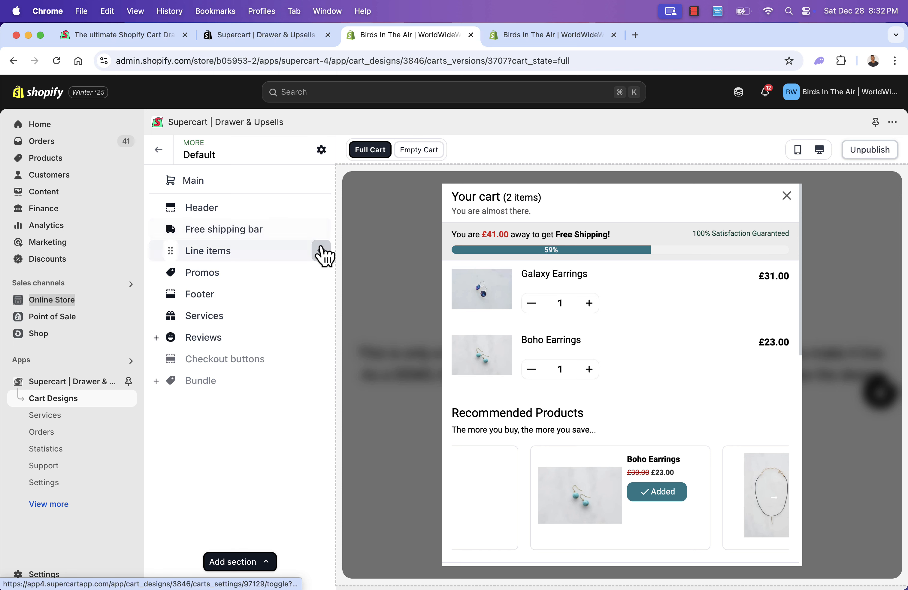
# Hide the Line items section and show it again, and try the Boho Earrings quantity reduction in the preview.
pyautogui.click(322, 253)
pyautogui.click(321, 253)
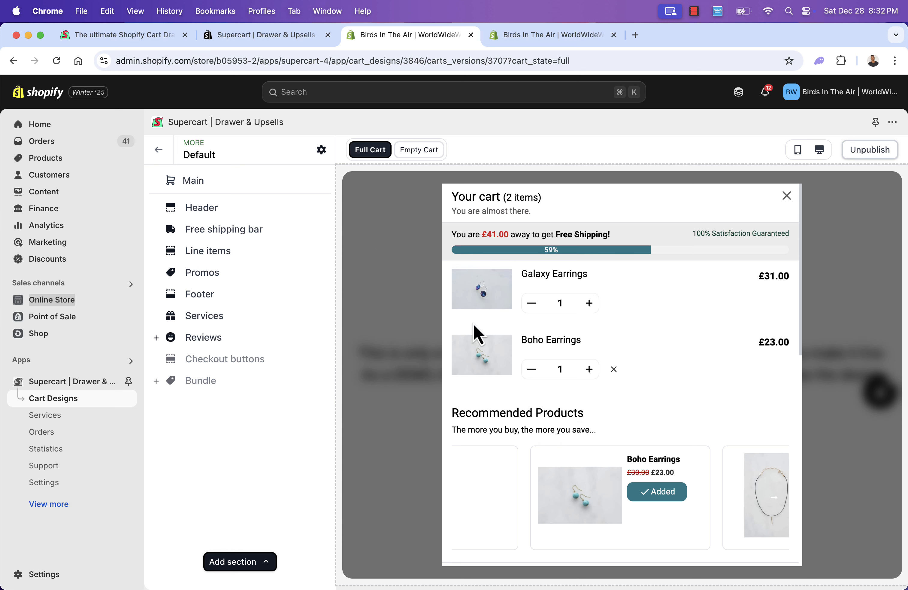
pyautogui.click(531, 368)
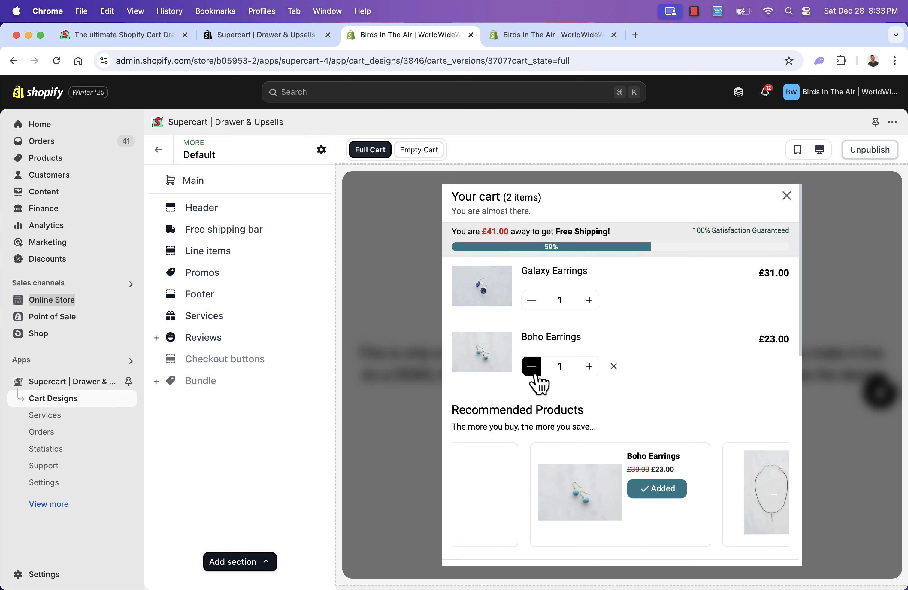
# Hide the Promos section to compare the cart preview without recommended products, and show the section again.
pyautogui.click(320, 278)
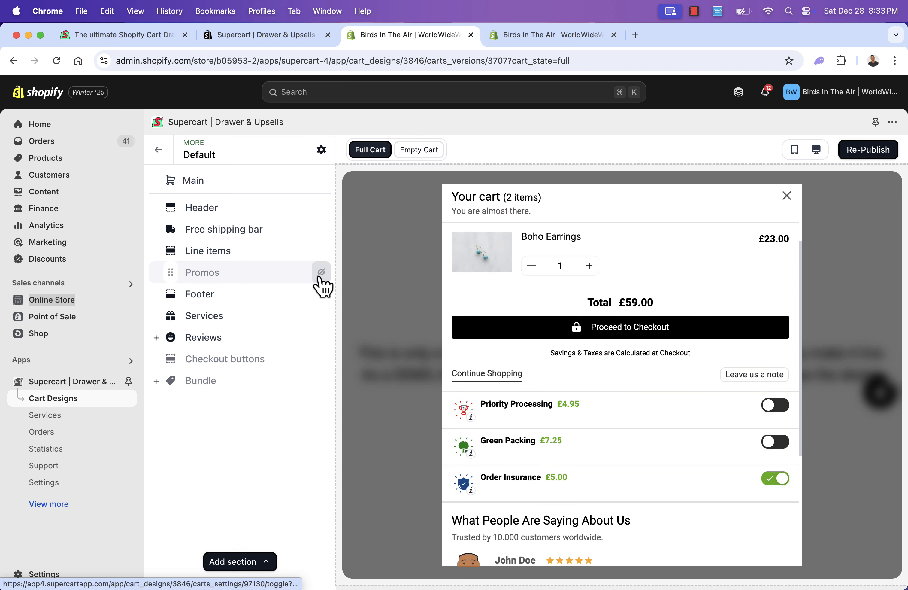
pyautogui.click(320, 278)
pyautogui.scroll(-3, 571, 386)
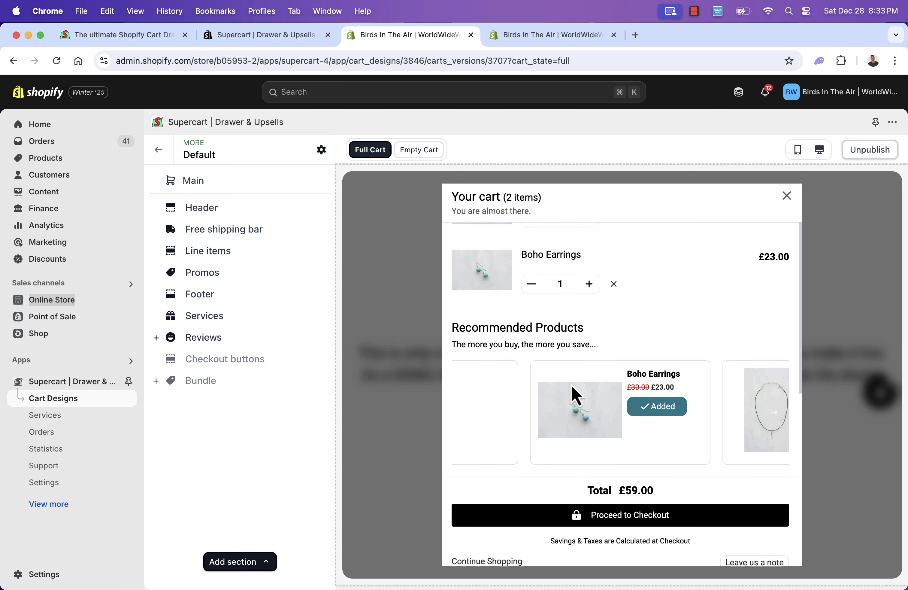
# Set the Promos section's title to "Our Top Sellers" and its subtitle to "You'll love these!".
pyautogui.click(218, 273)
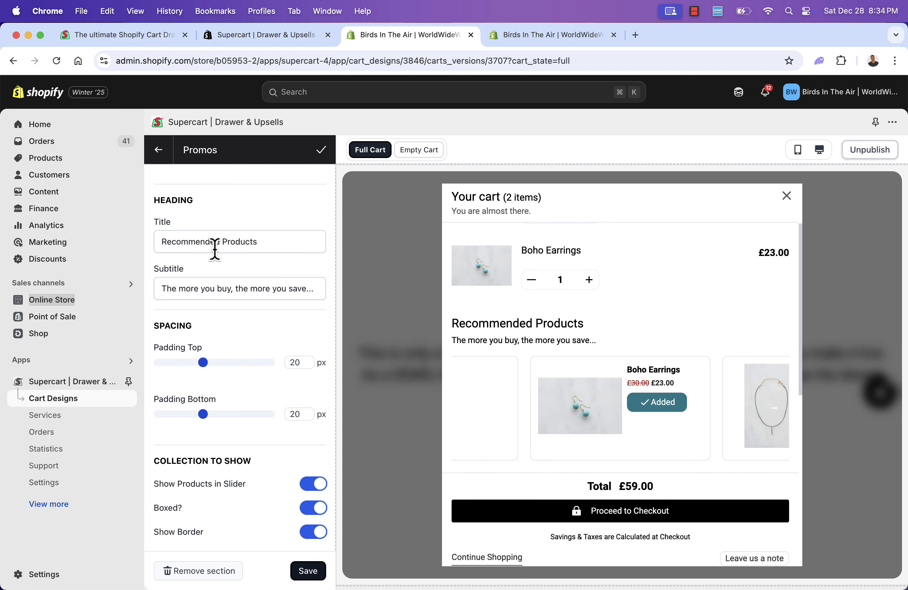
pyautogui.tripleClick(214, 243)
pyautogui.write('Our Top Sellers')
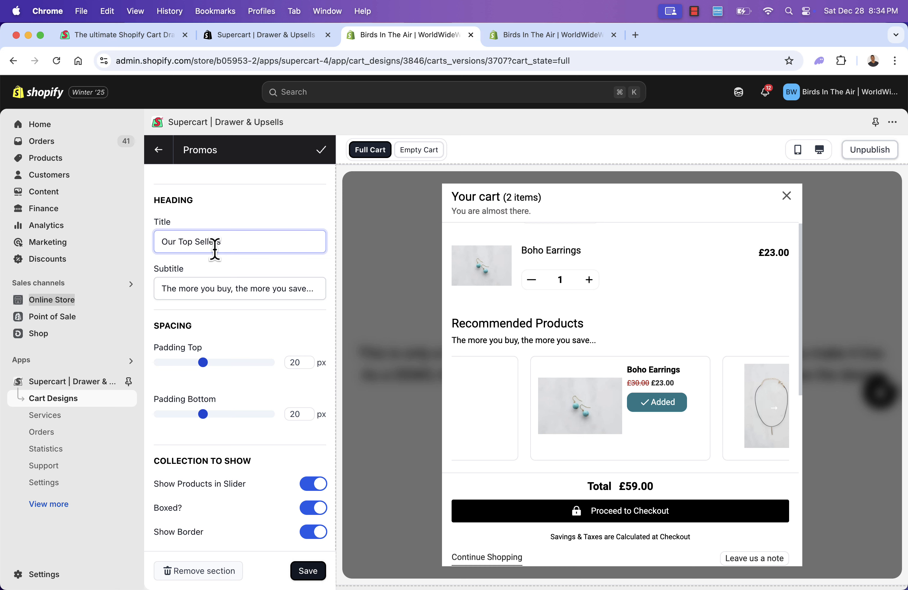
pyautogui.press('Tab')
pyautogui.write('Y')
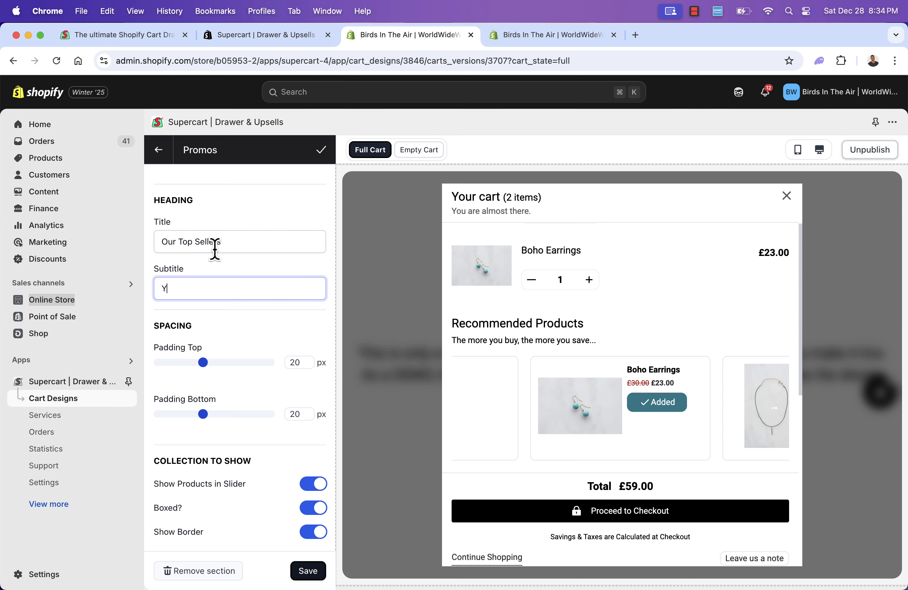
pyautogui.write("ou'll love these!")
pyautogui.scroll(-1, 256, 356)
pyautogui.scroll(-5, 255, 356)
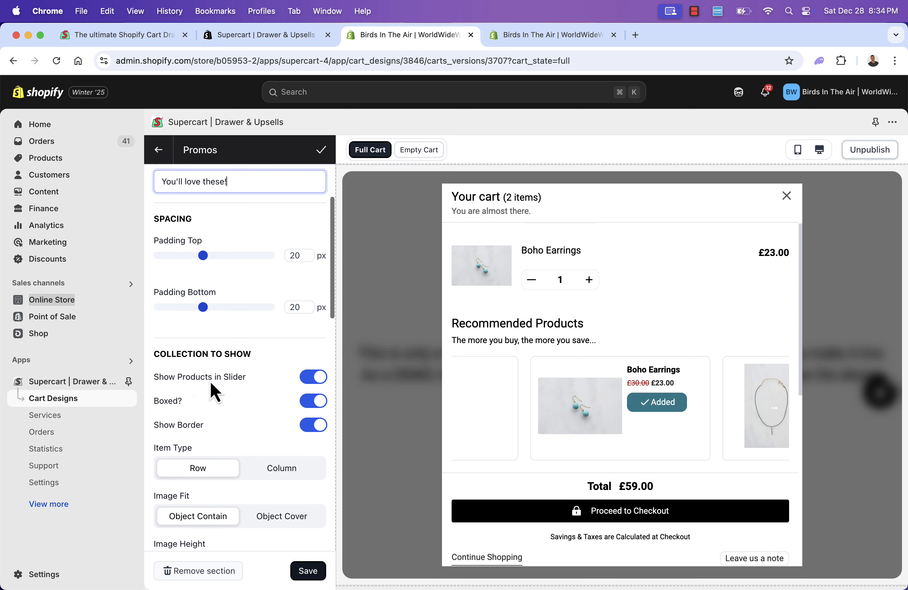
# Turn the Promos section's Boxed and Show Border options off and on again.
pyautogui.scroll(-1, 198, 384)
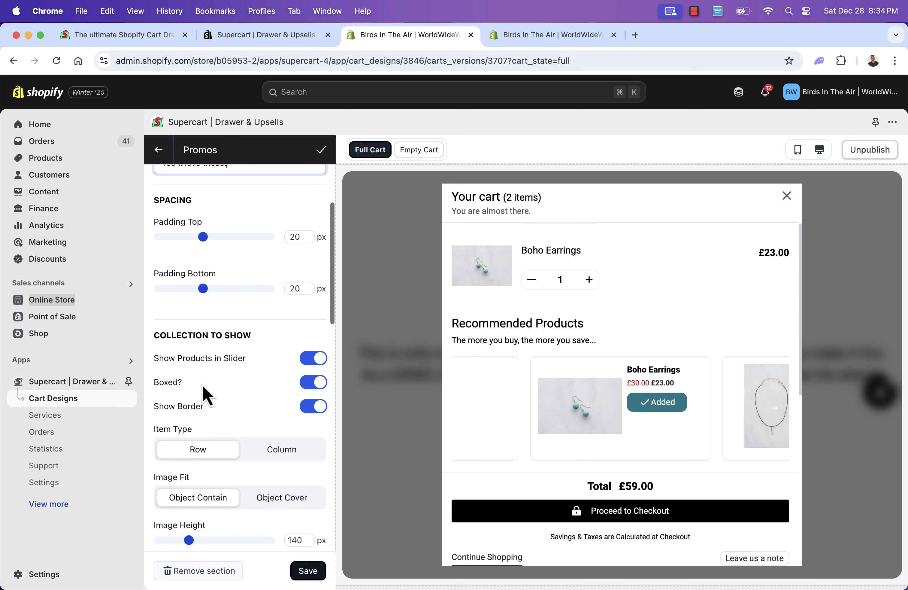
pyautogui.click(313, 383)
pyautogui.click(312, 382)
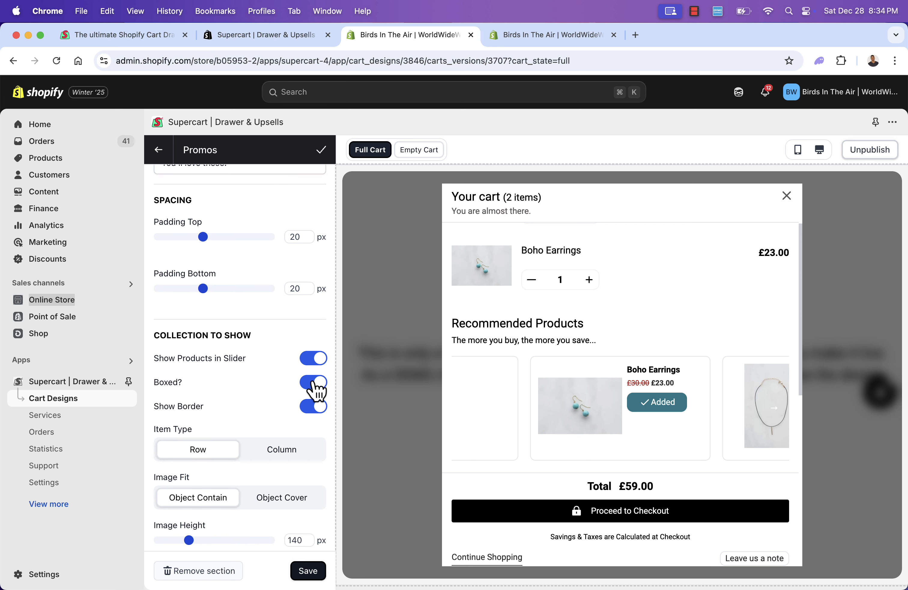
pyautogui.click(306, 406)
pyautogui.click(312, 406)
pyautogui.scroll(-3, 237, 410)
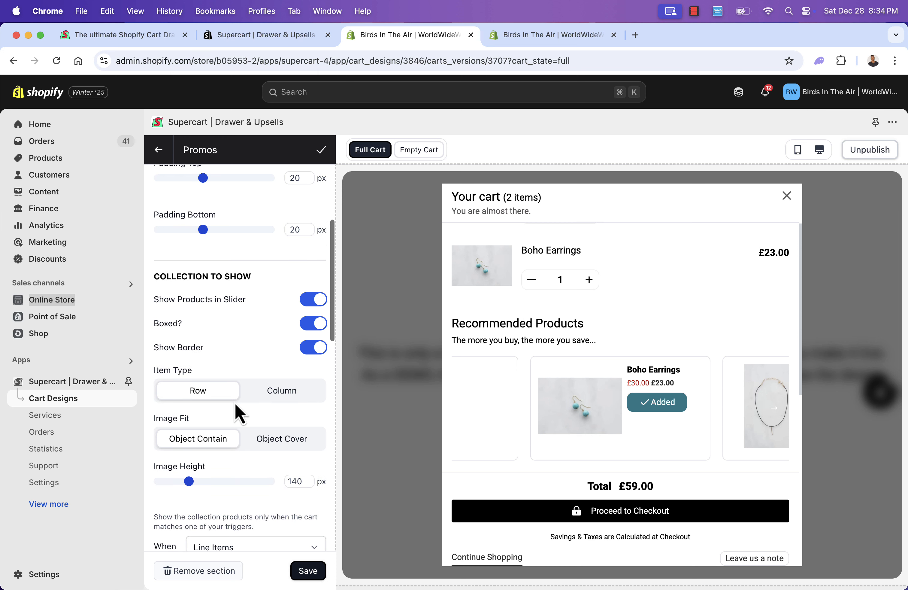
# Save the Promos section's changes and look over its collection and product trigger settings.
pyautogui.click(308, 573)
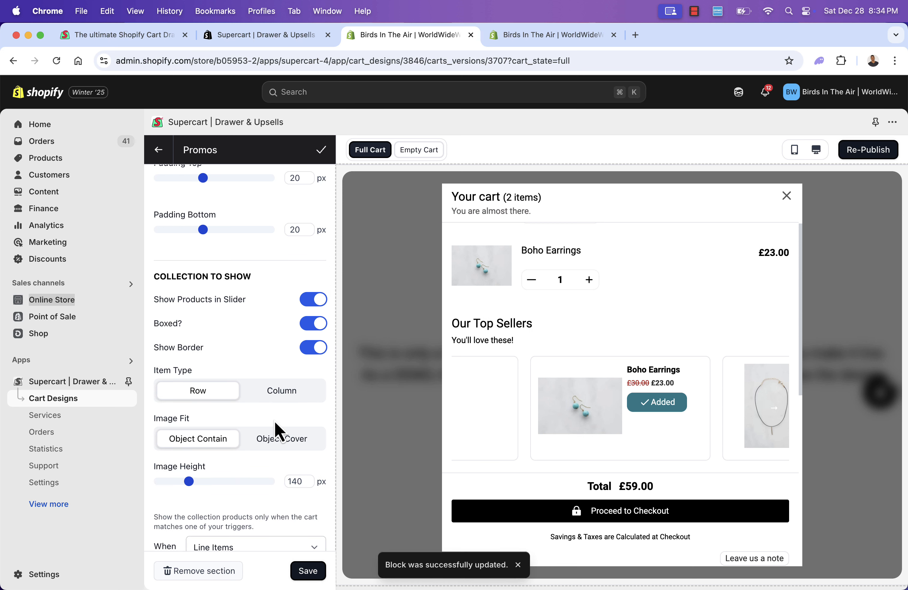
pyautogui.scroll(-3, 278, 429)
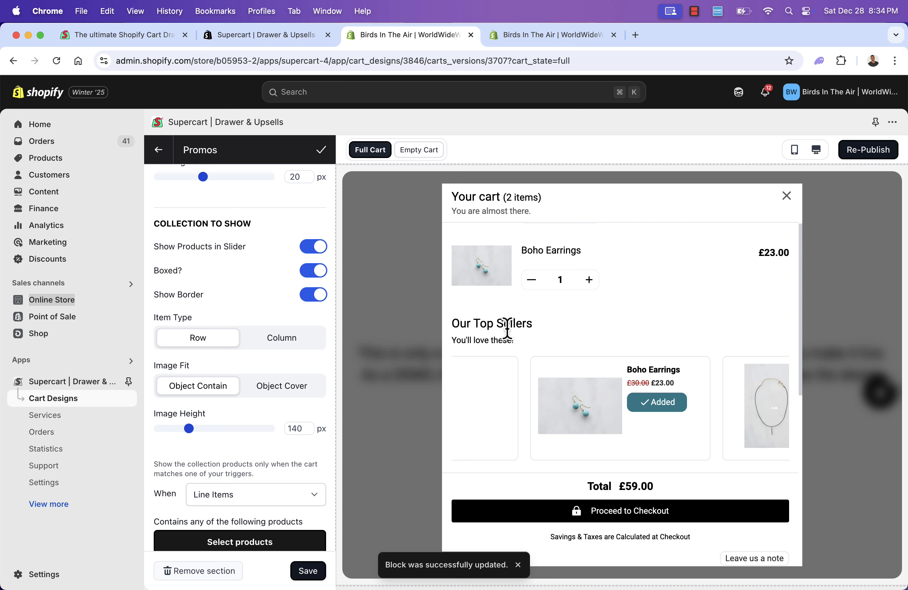
pyautogui.scroll(-5, 251, 353)
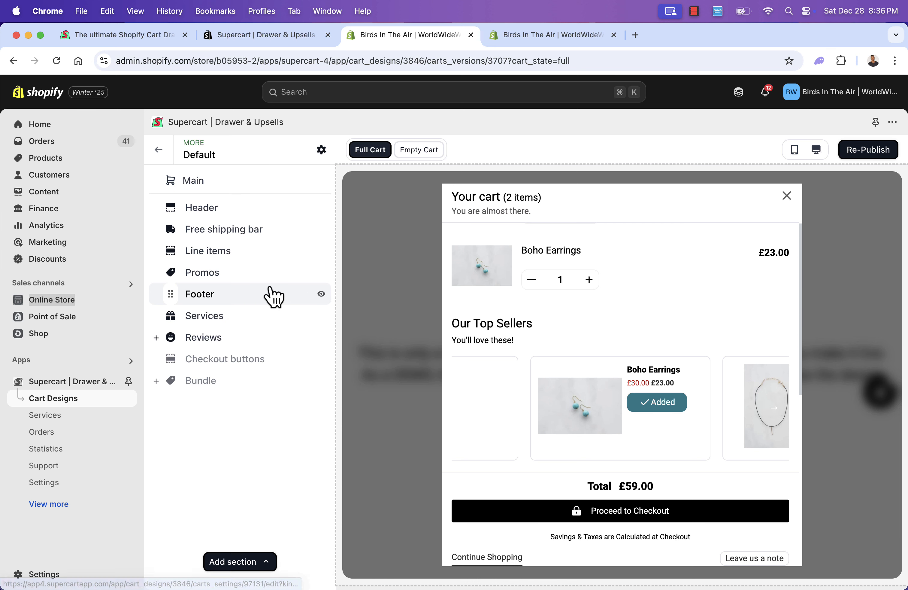
# Check the totals and services in the cart preview and move the Services section directly above Line items.
pyautogui.scroll(-2, 493, 342)
pyautogui.scroll(-4, 494, 343)
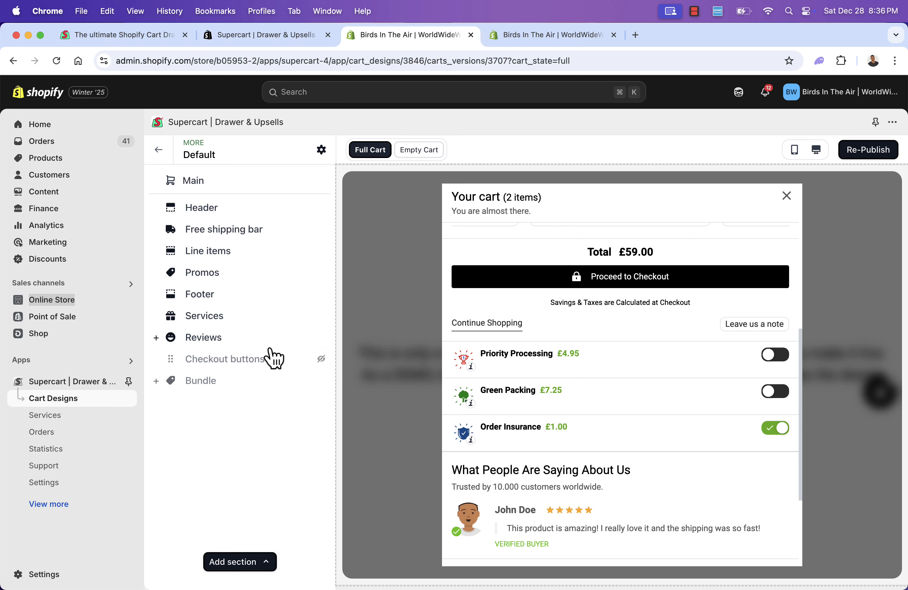
pyautogui.moveTo(175, 325); pyautogui.dragTo(176, 254)
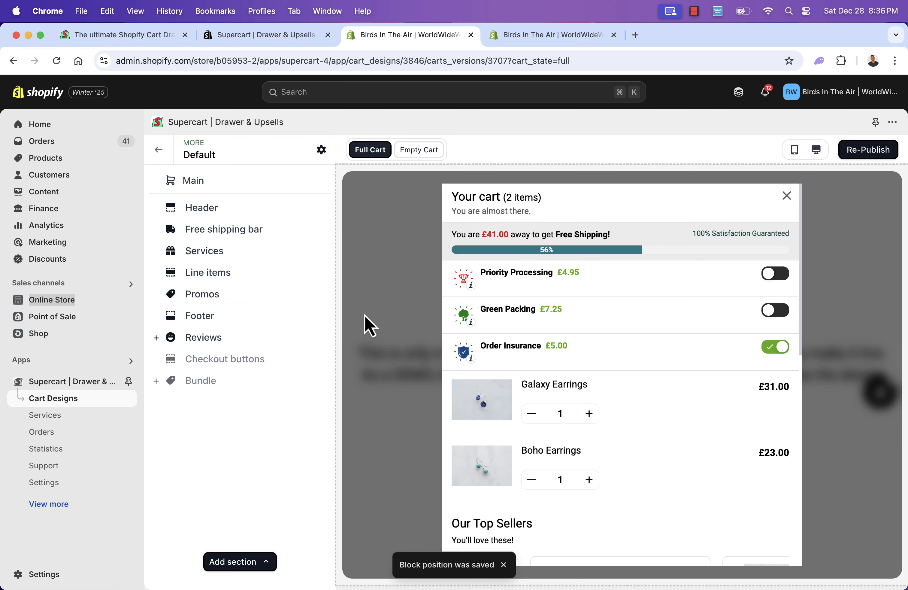
# Compare the empty and full cart previews and move the Services section between Line items and Promos.
pyautogui.click(419, 149)
pyautogui.click(369, 151)
pyautogui.moveTo(173, 261)
pyautogui.mouseDown()
pyautogui.moveTo(168, 308)
pyautogui.moveTo(174, 272)
pyautogui.moveTo(172, 280)
pyautogui.mouseUp()
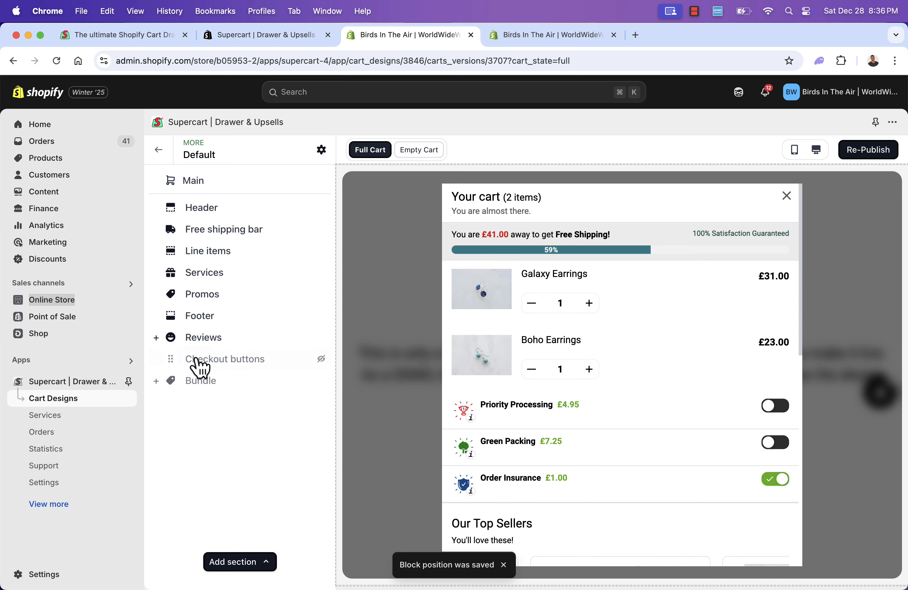
# View the customer reviews in the cart preview and expand the Reviews section to show its review entries.
pyautogui.scroll(-8, 591, 383)
pyautogui.scroll(-4, 593, 381)
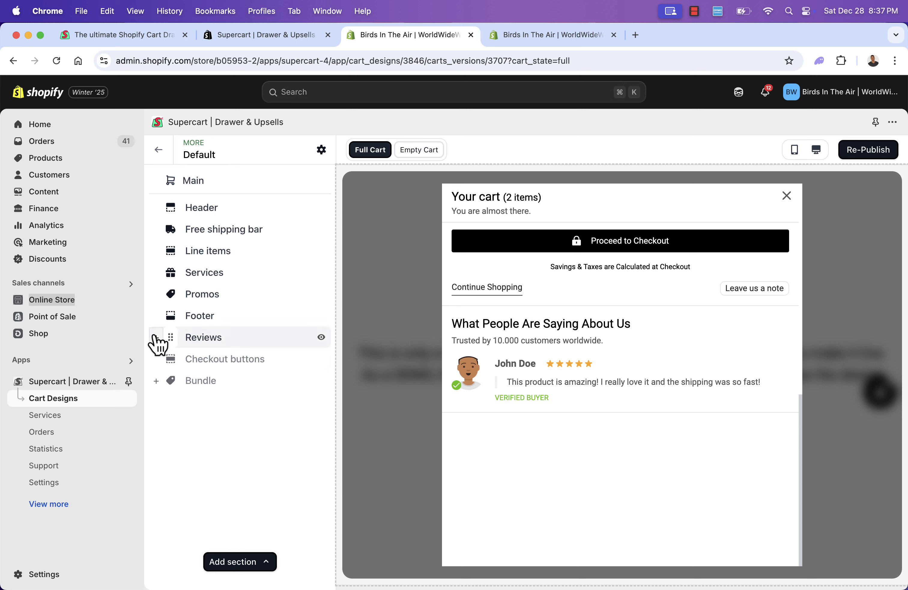
pyautogui.click(156, 337)
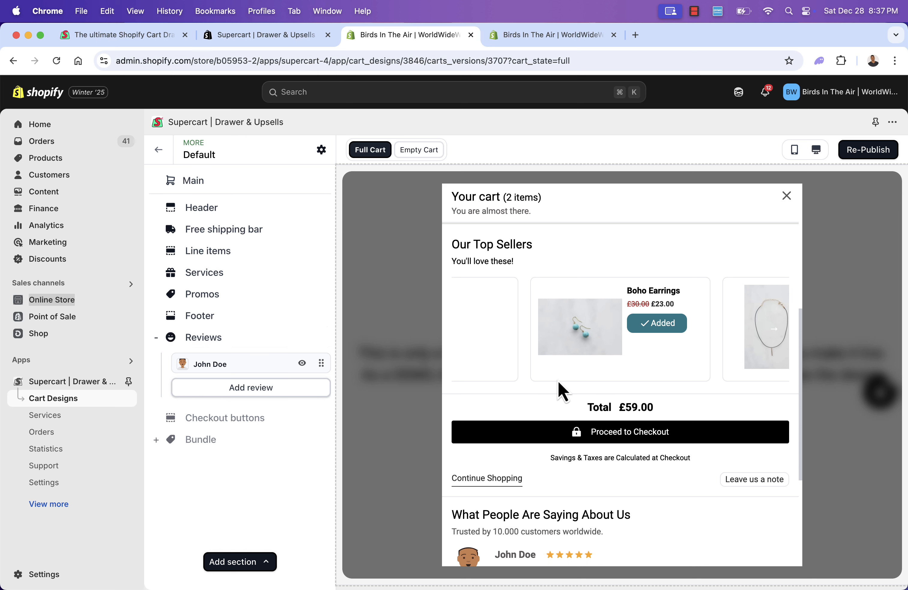
# Republish the edited Default version of the More cart design.
pyautogui.click(876, 153)
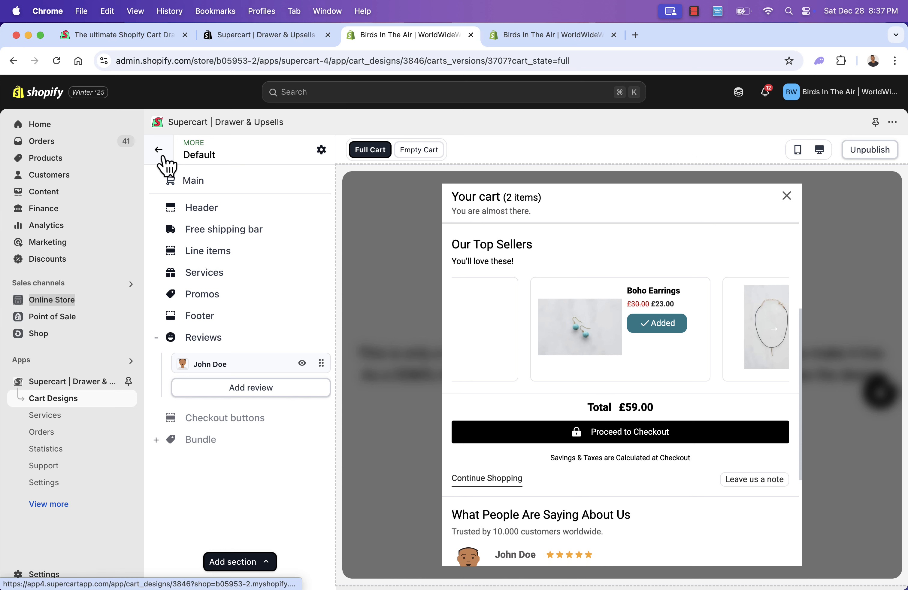
pyautogui.scroll(7, 509, 375)
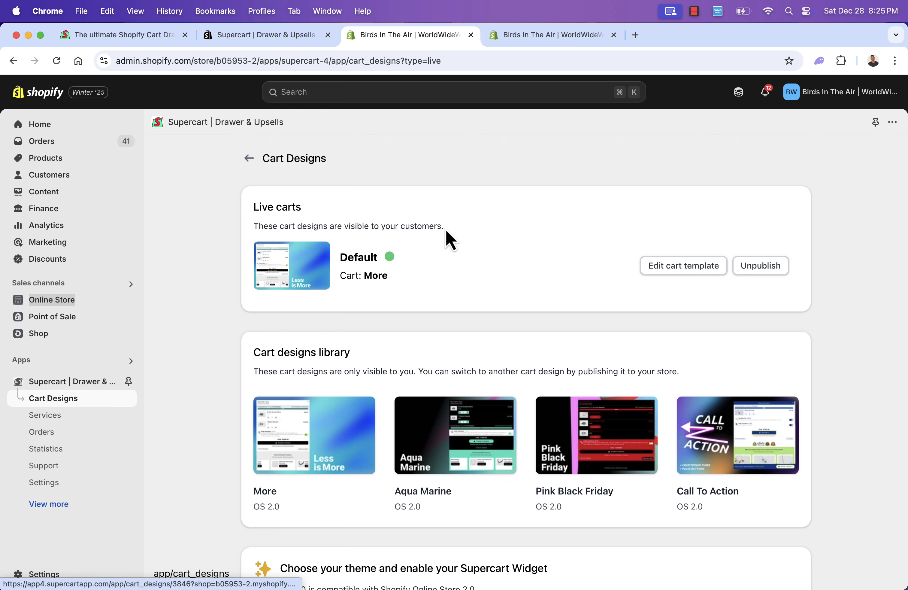
# Open the Supercart home page and view the Add Extra Services topic in the Getting Starting Guide.
pyautogui.click(85, 382)
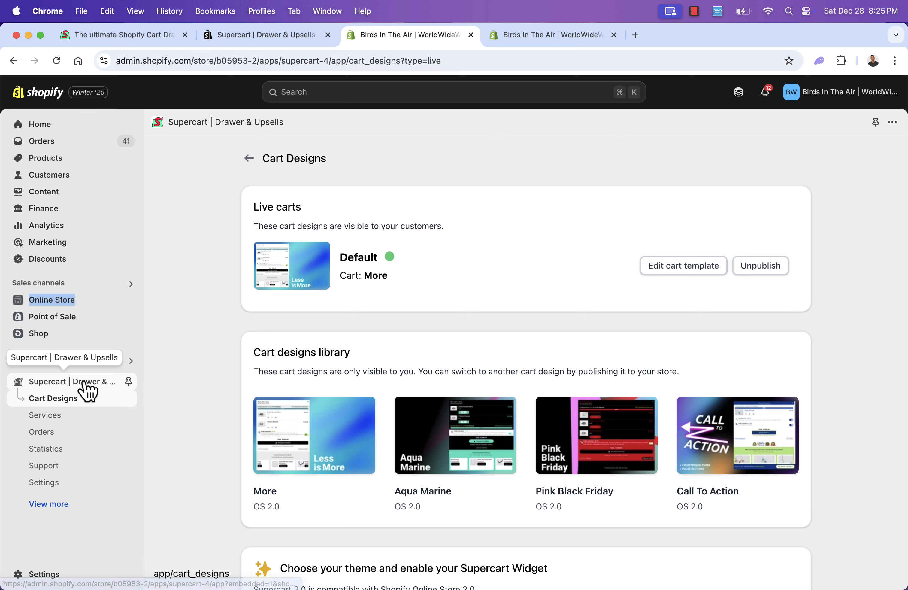
pyautogui.scroll(-7, 464, 375)
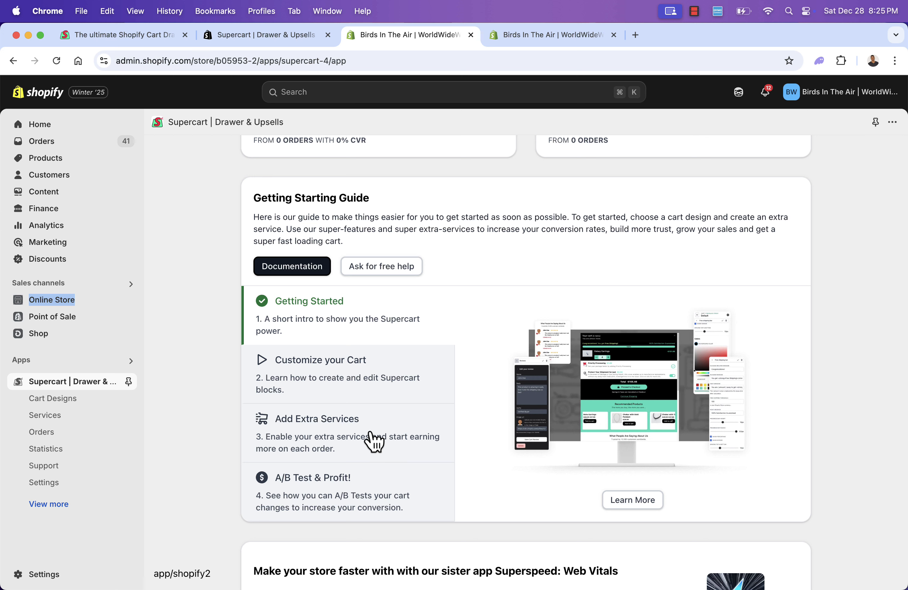
pyautogui.click(408, 455)
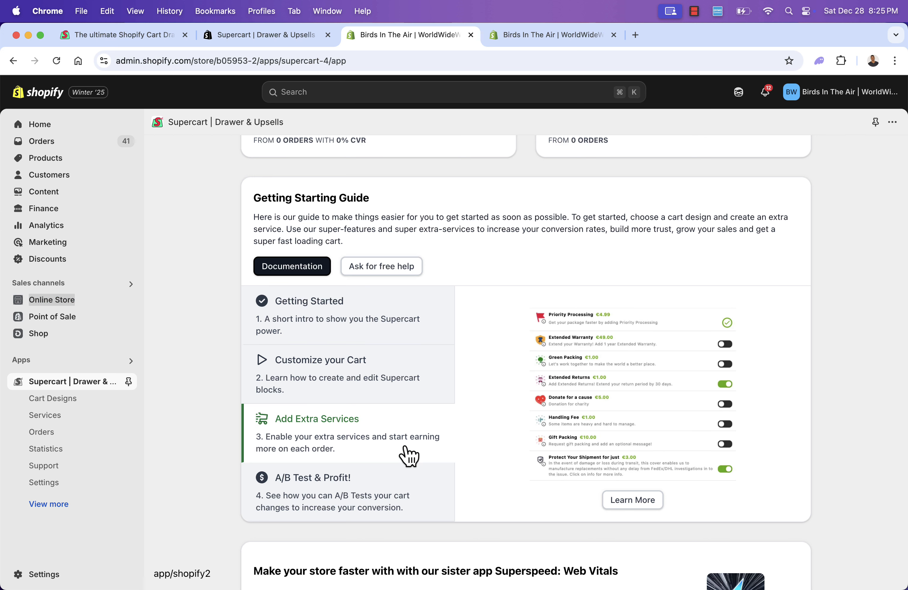
# Look through Supercart's Extra Services and publish the Priority Processing service.
pyautogui.click(114, 413)
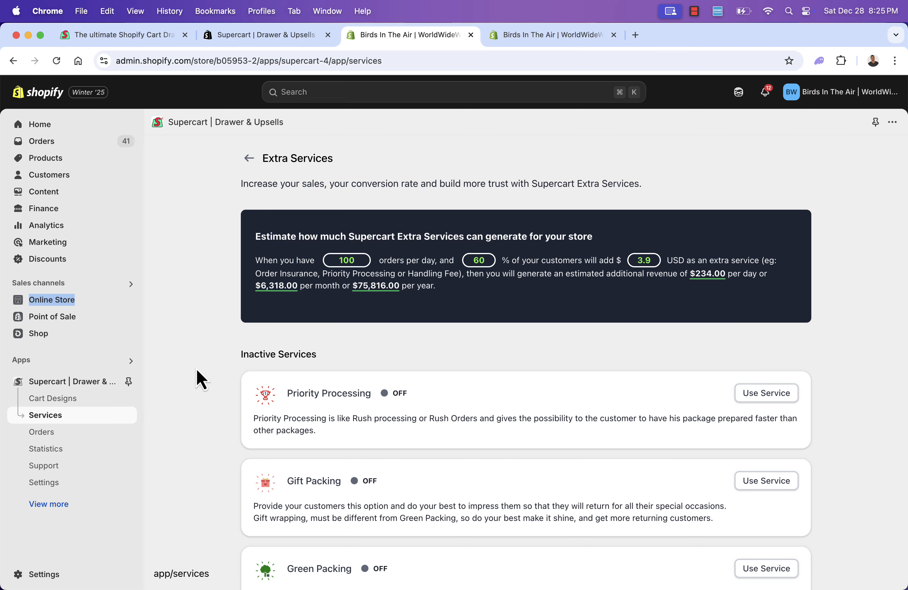
pyautogui.scroll(-3, 196, 369)
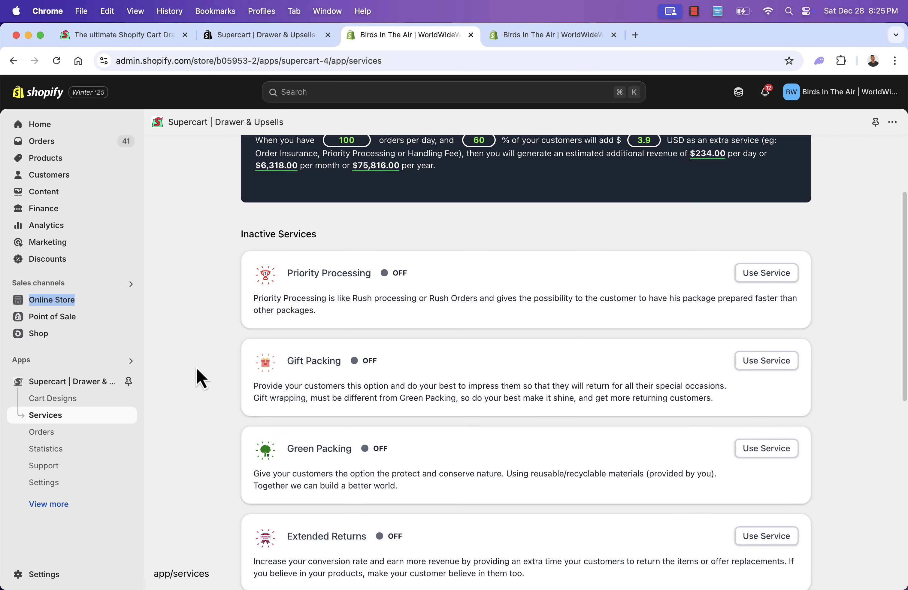
pyautogui.scroll(1, 196, 367)
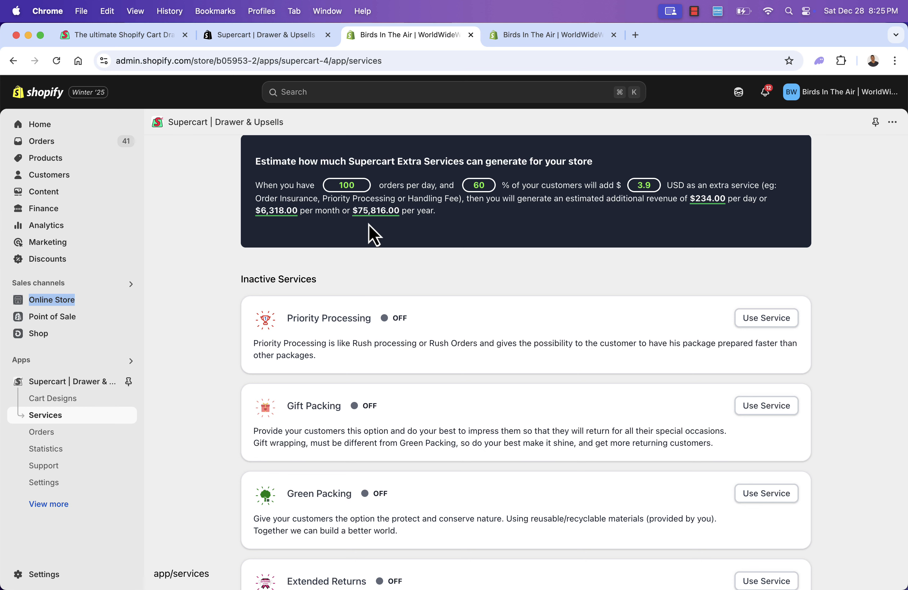
pyautogui.scroll(-3, 180, 328)
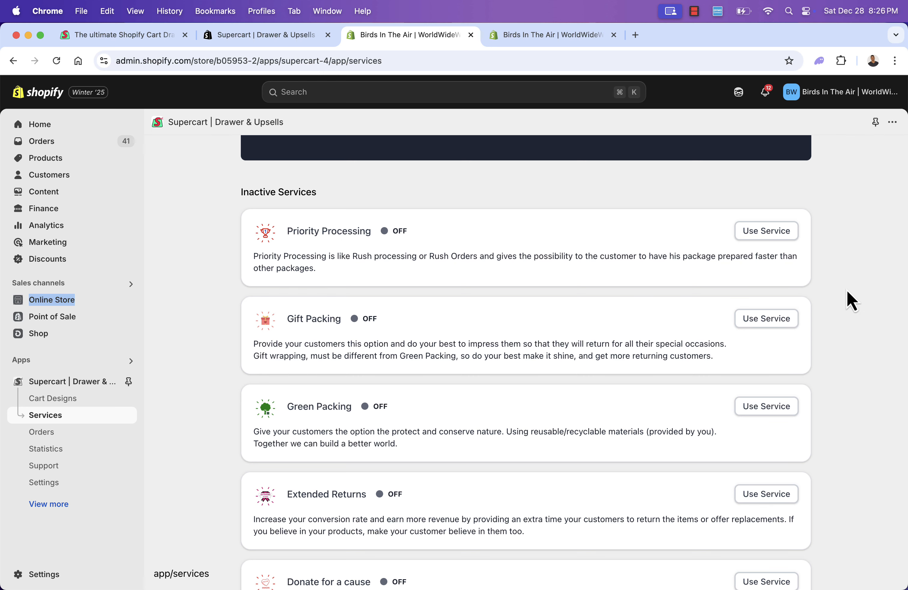
pyautogui.click(766, 230)
pyautogui.scroll(-1, 468, 370)
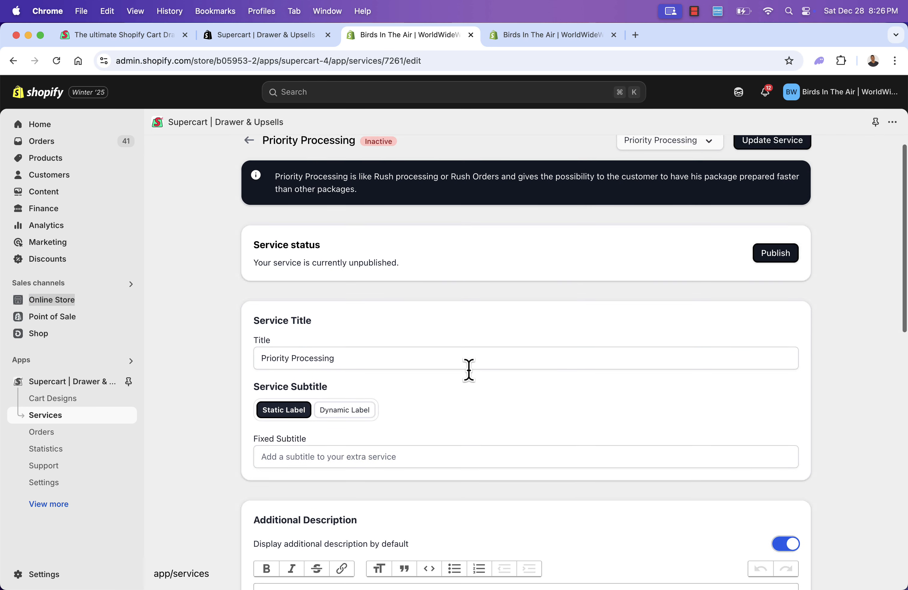
pyautogui.scroll(-2, 468, 370)
pyautogui.click(768, 204)
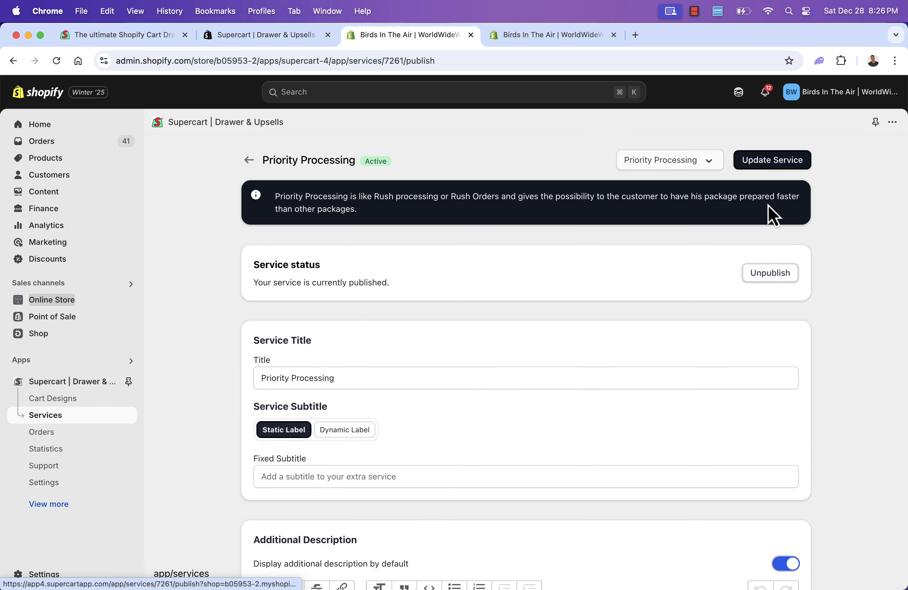
# Set the Priority Processing service's fixed fee to 4.95 USD and save the service.
pyautogui.scroll(-2, 296, 374)
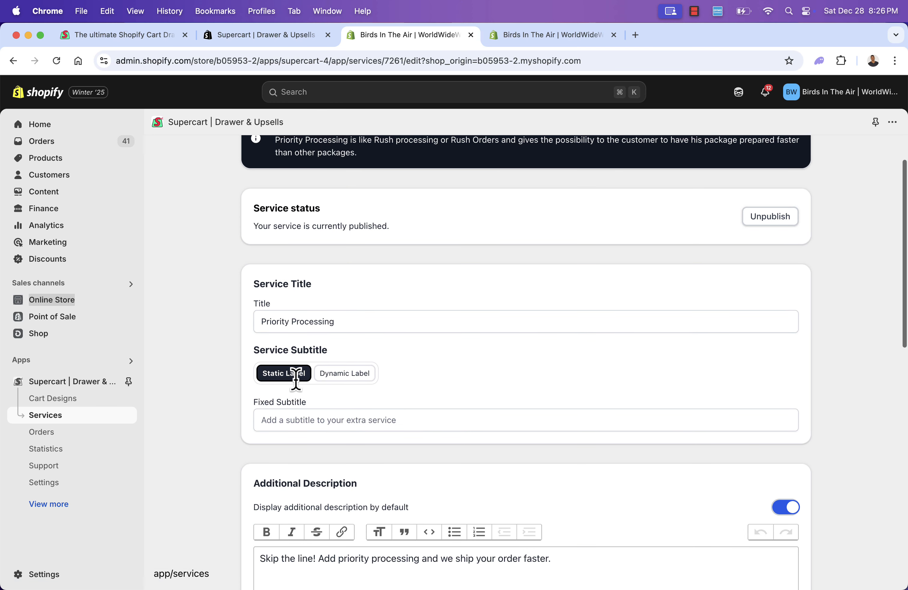
pyautogui.scroll(-2, 288, 386)
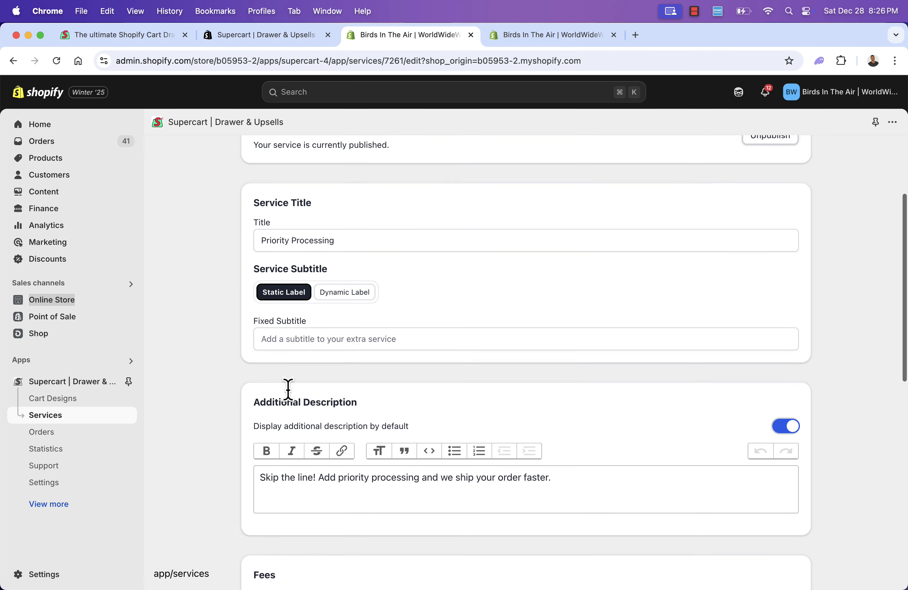
pyautogui.scroll(-4, 314, 471)
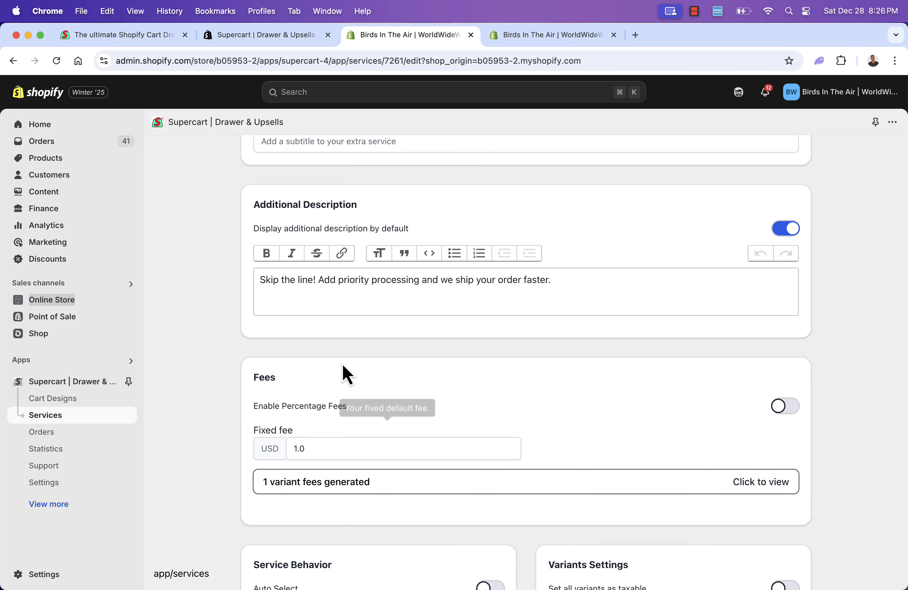
pyautogui.click(330, 445)
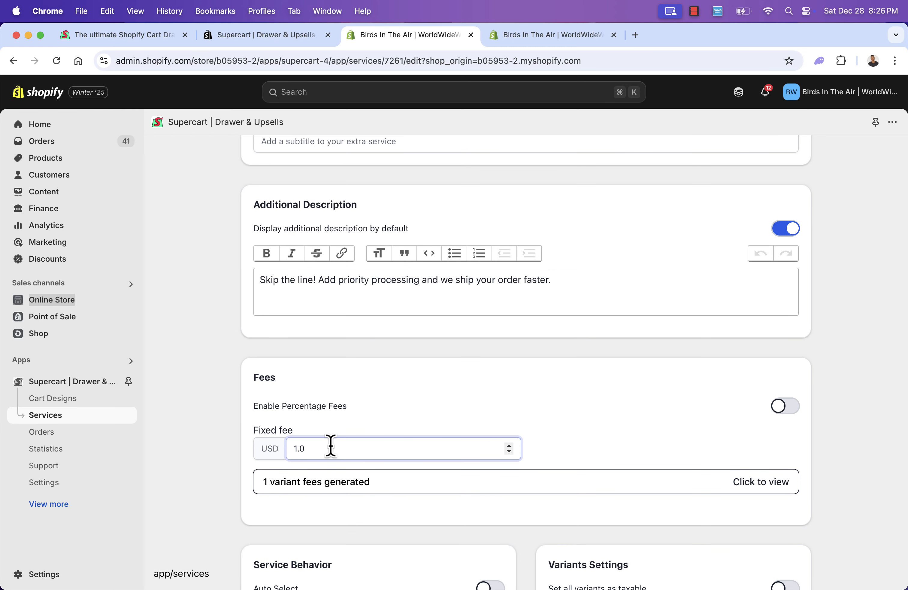
pyautogui.press('BackSpace')
pyautogui.press('BackSpace')
pyautogui.press('BackSpace')
pyautogui.write('4.95')
pyautogui.scroll(-8, 496, 306)
pyautogui.click(491, 301)
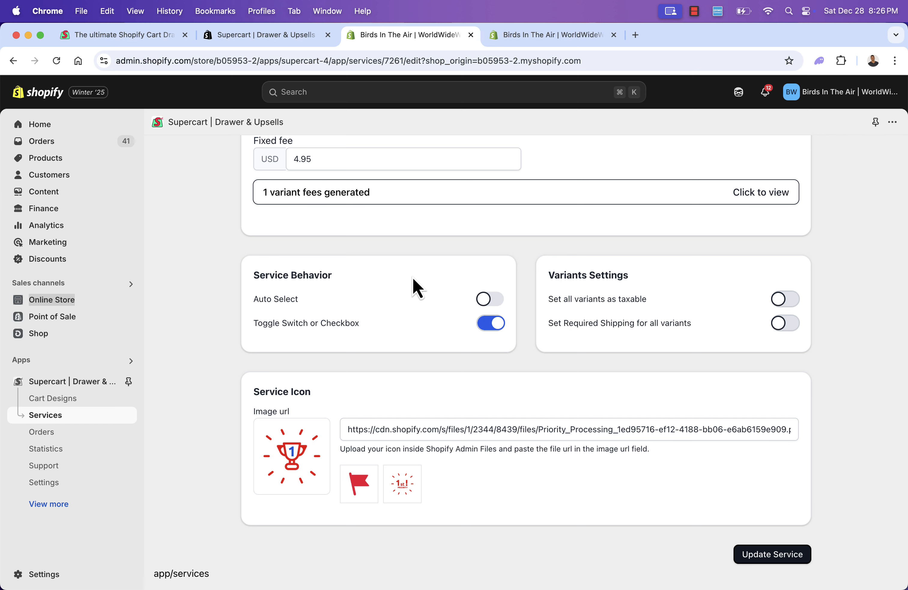
pyautogui.scroll(-1, 416, 378)
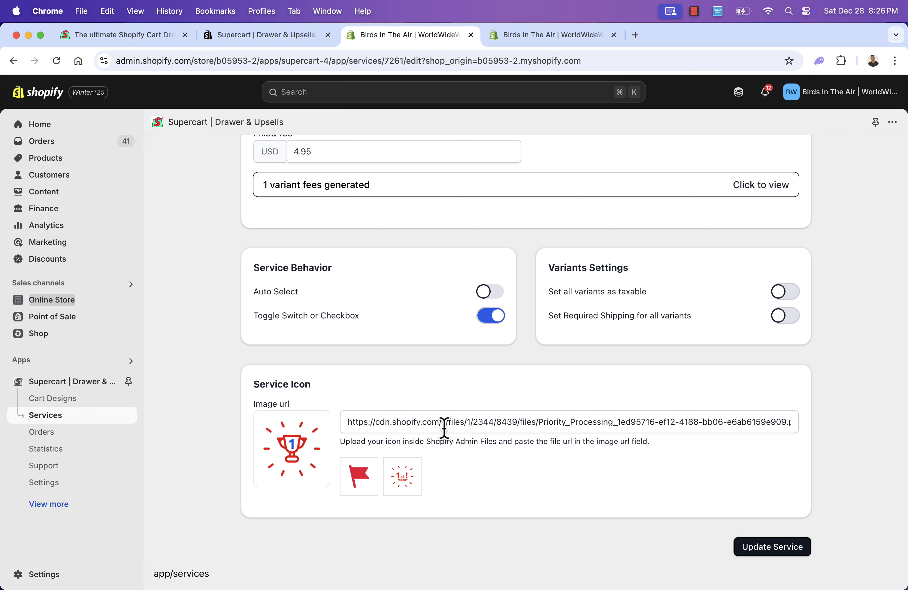
pyautogui.click(779, 554)
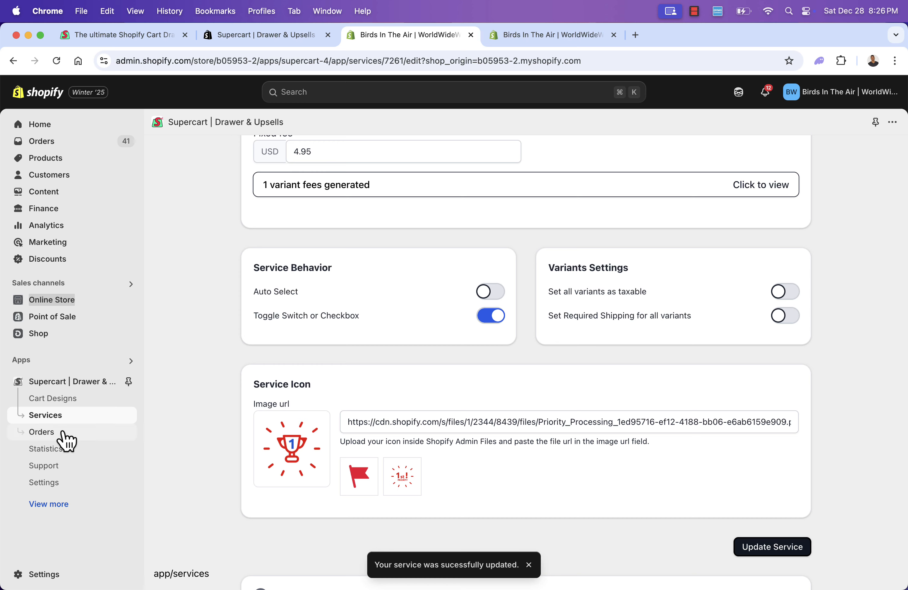
# Return to the Extra Services list, open the Order Insurance service and publish it.
pyautogui.click(109, 417)
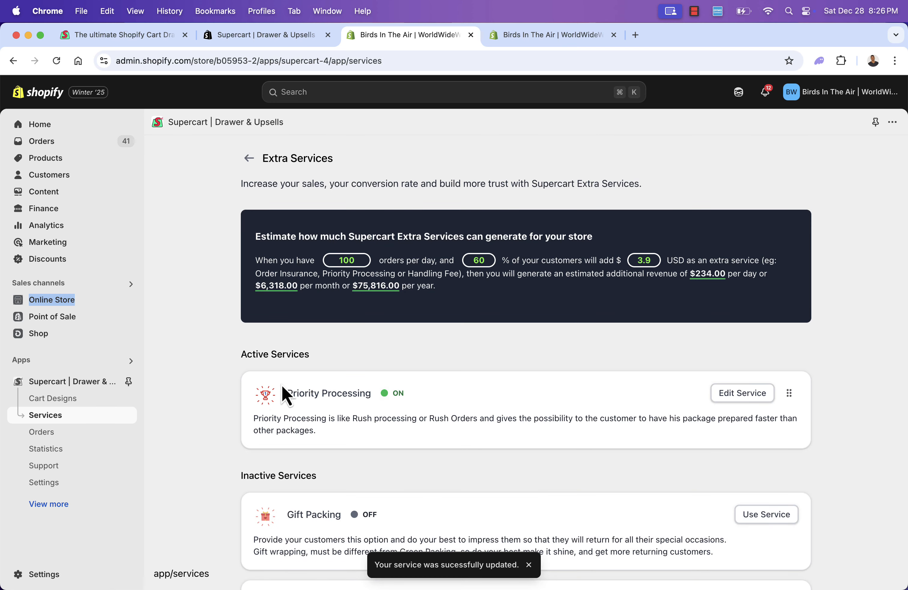
pyautogui.scroll(-7, 301, 395)
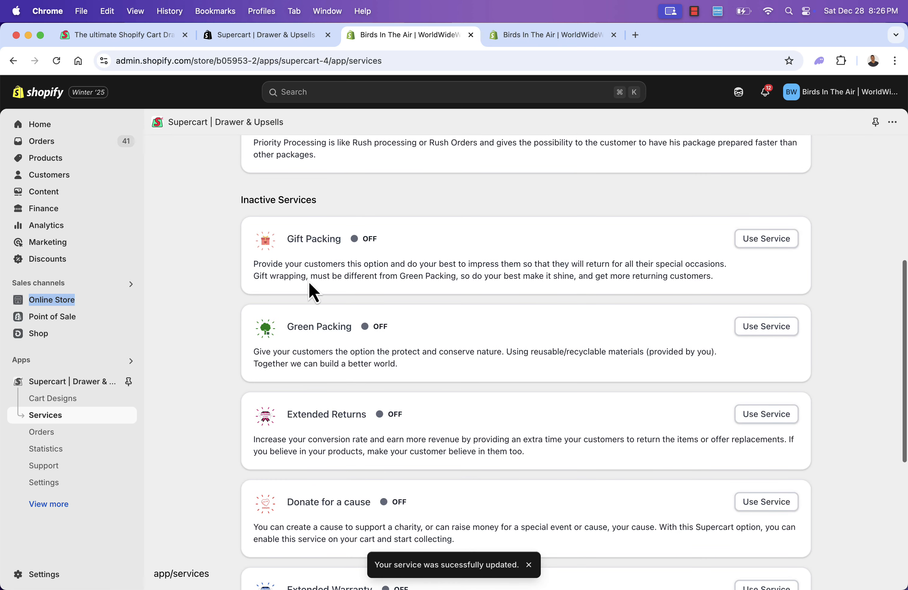
pyautogui.scroll(-2, 309, 265)
pyautogui.scroll(-6, 309, 265)
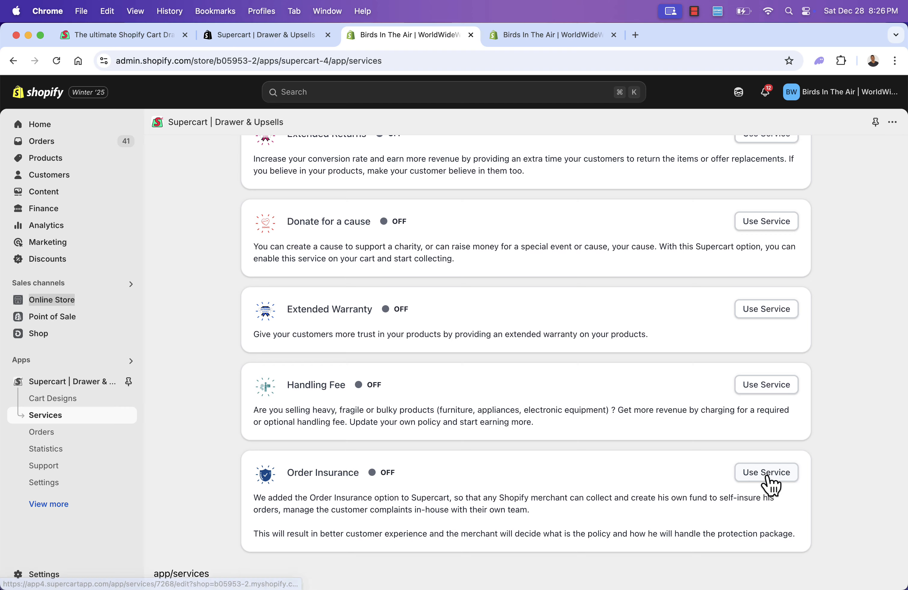
pyautogui.click(765, 474)
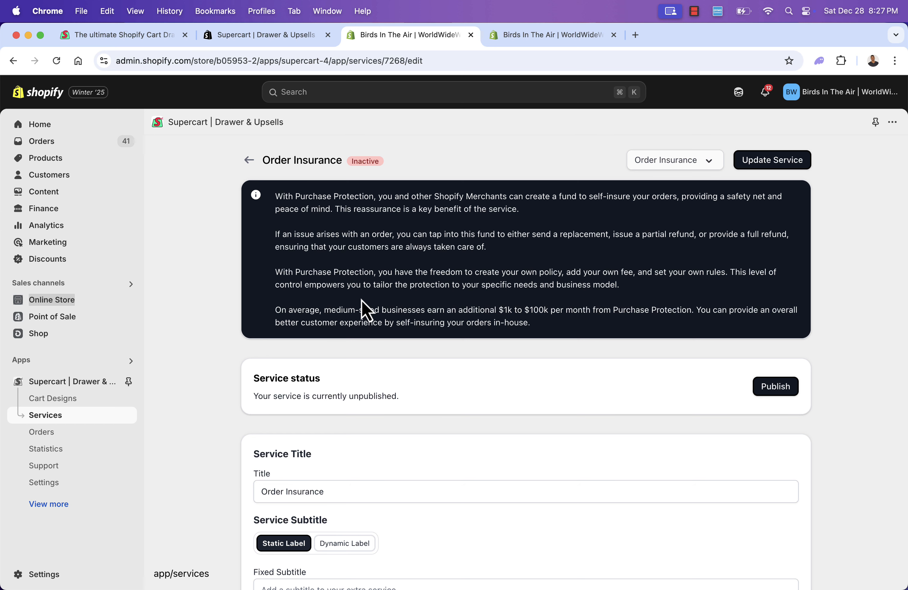
pyautogui.scroll(-4, 363, 311)
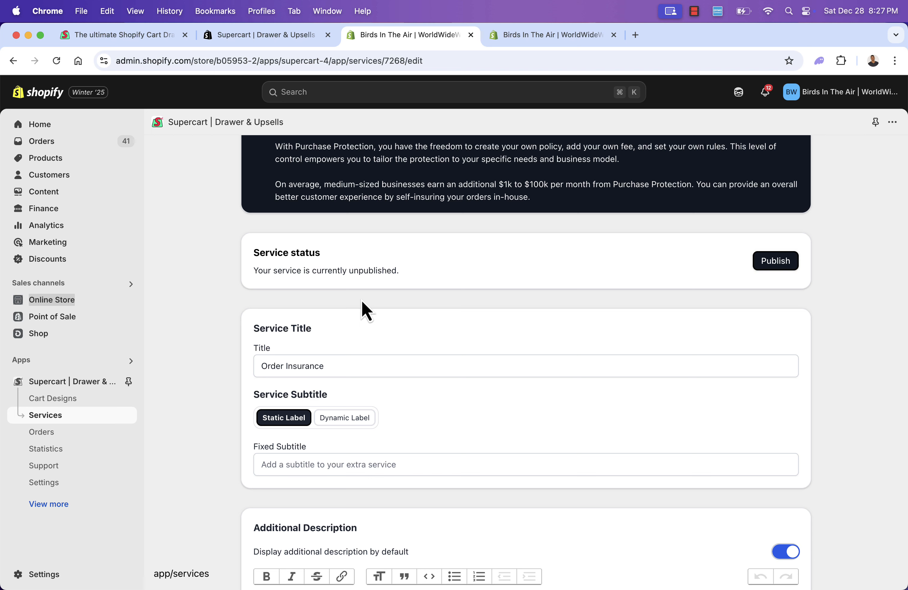
pyautogui.scroll(3, 287, 302)
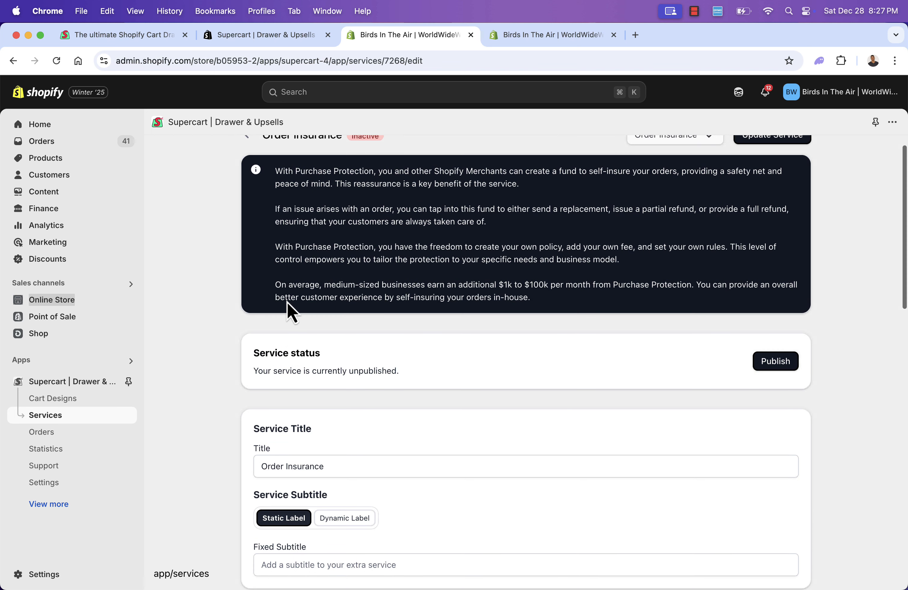
pyautogui.scroll(-4, 287, 302)
pyautogui.click(775, 235)
# Check the explanations of the percent fee and incremental rate in the Order Insurance fee settings.
pyautogui.scroll(-10, 290, 403)
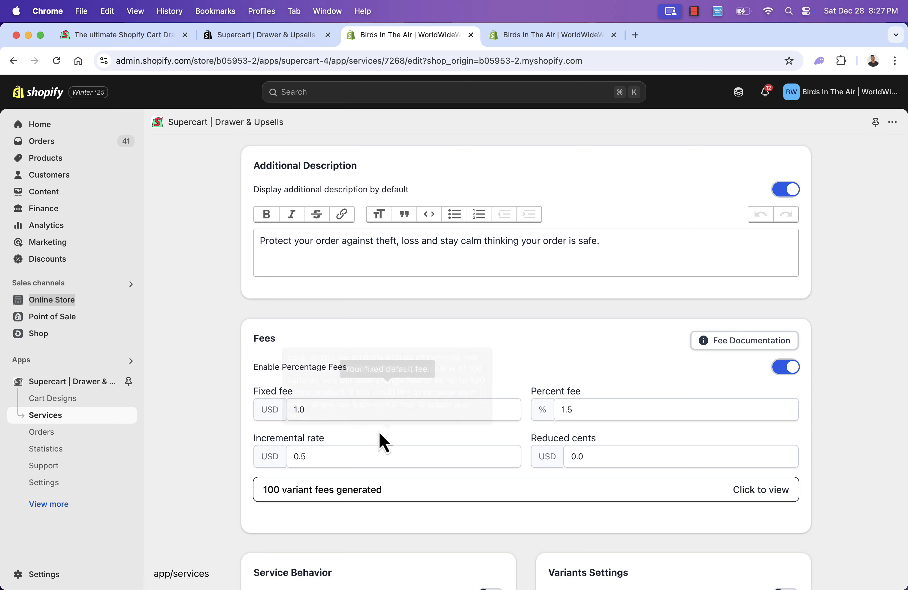
pyautogui.moveTo(595, 403)
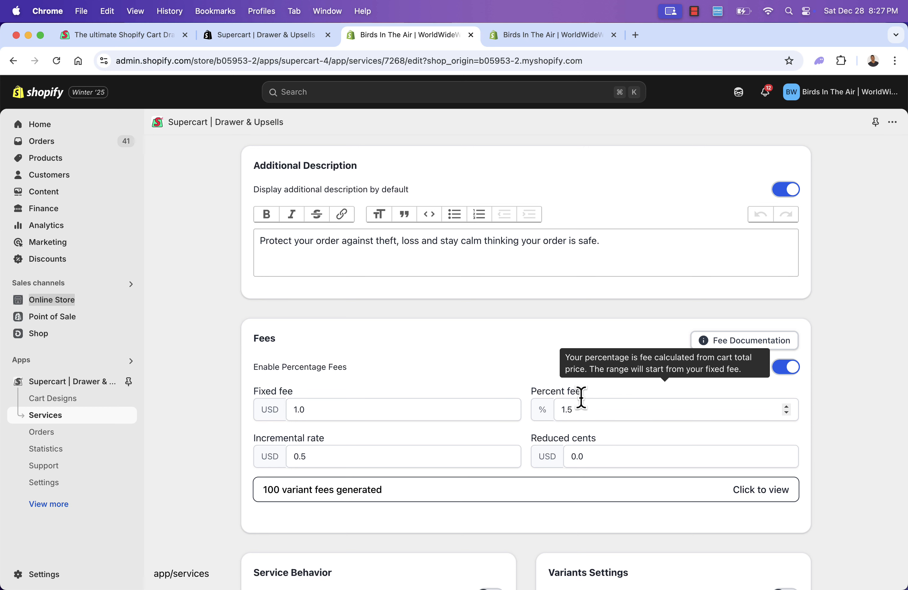
pyautogui.moveTo(232, 444)
pyautogui.scroll(-3, 241, 447)
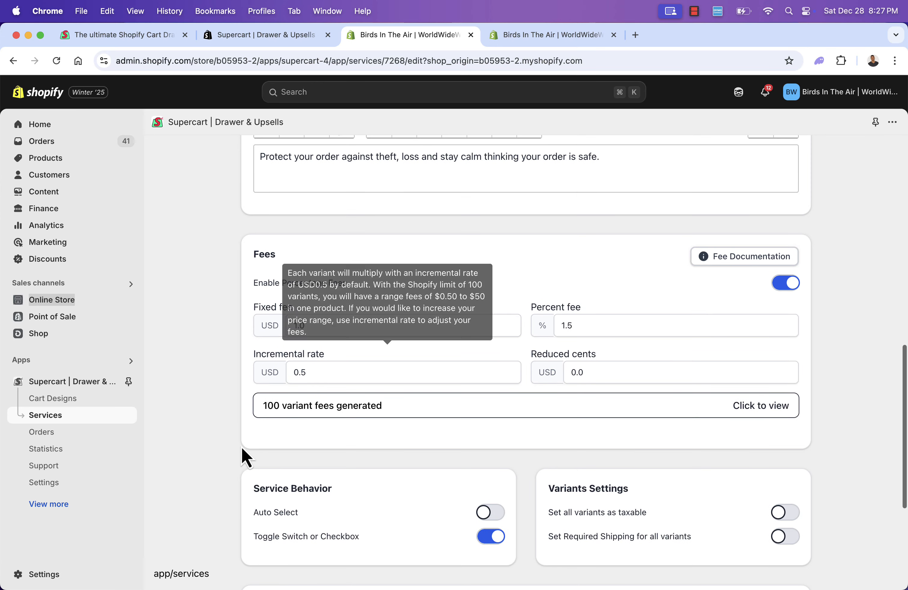
pyautogui.scroll(-2, 220, 456)
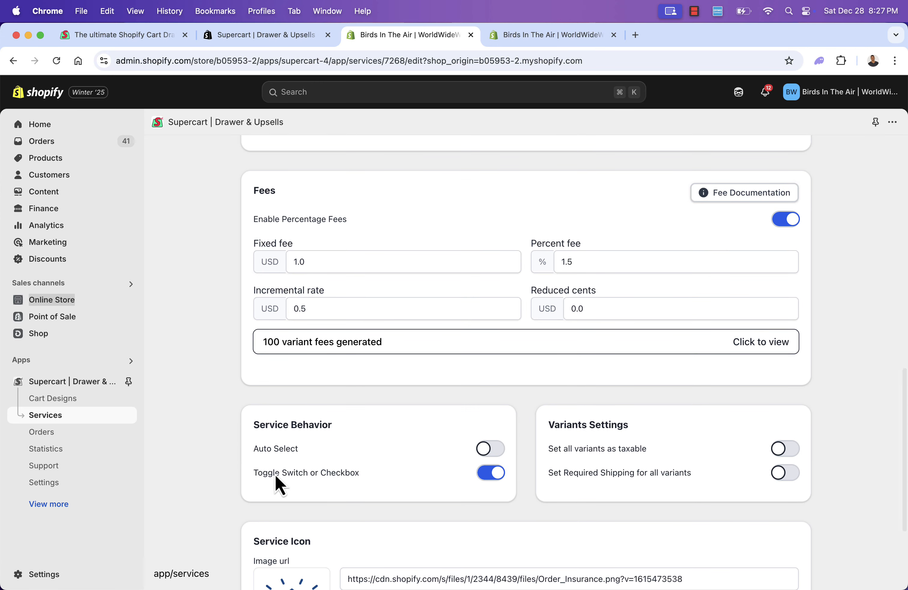
# Compare the Order Insurance service icons, select the dark blue shield with rays and save the service.
pyautogui.scroll(-4, 283, 450)
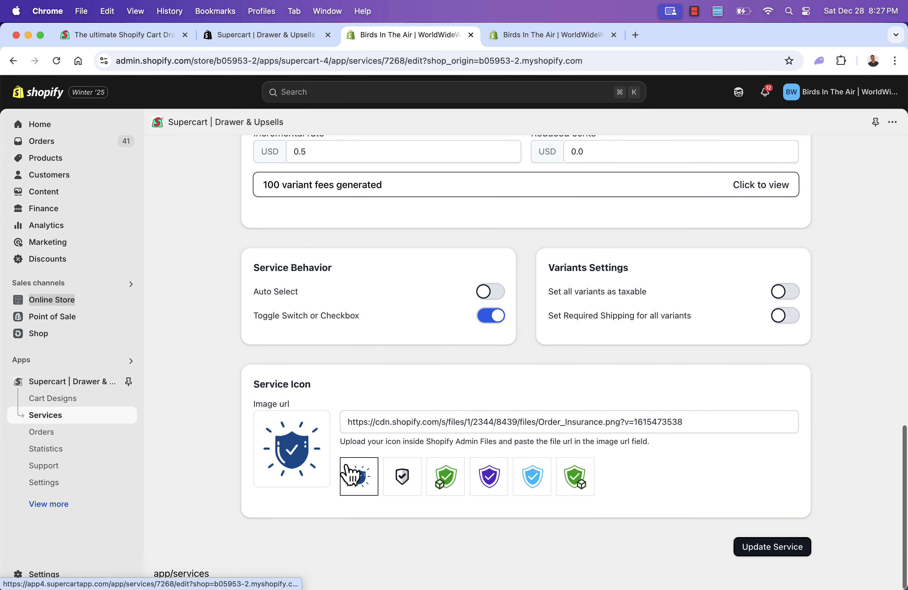
pyautogui.click(532, 476)
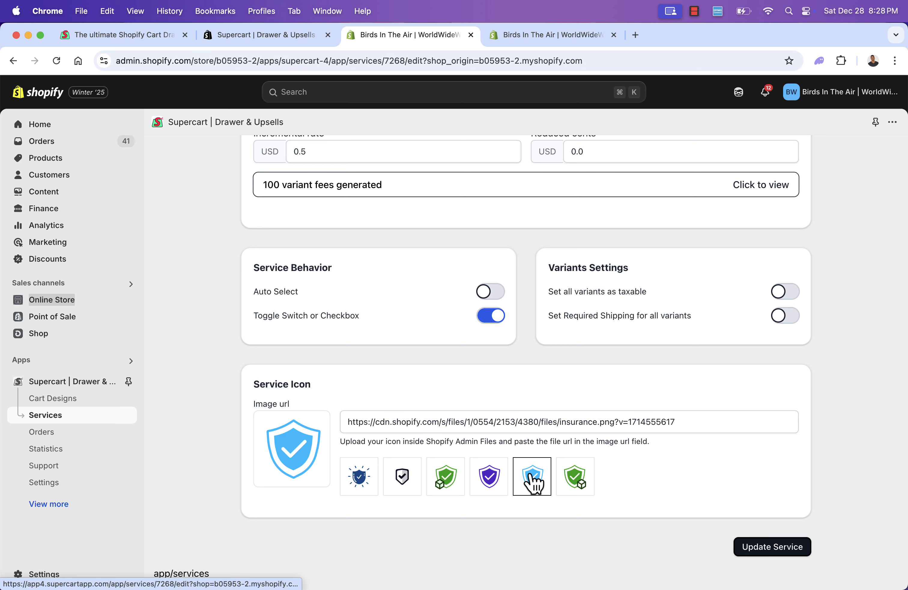
pyautogui.click(387, 487)
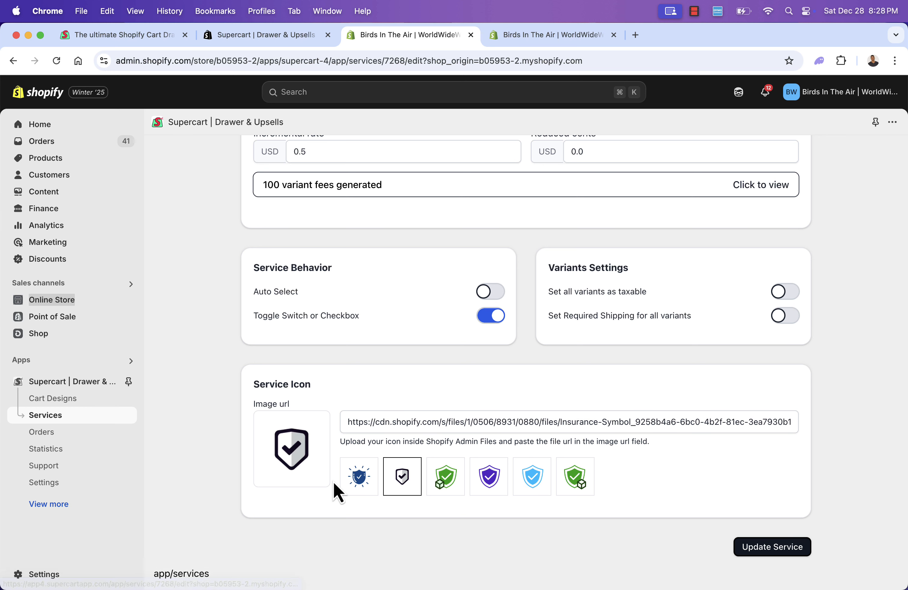
pyautogui.click(364, 487)
pyautogui.click(781, 548)
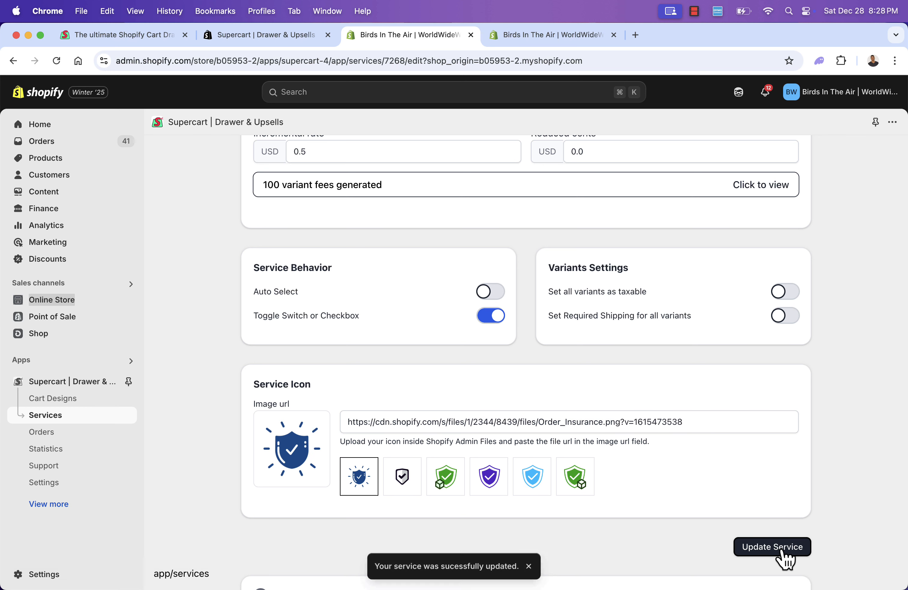
# Publish the Green Packing service from the Extra Services list with a fixed fee of 7.25 USD and save it.
pyautogui.click(51, 422)
pyautogui.scroll(-10, 325, 394)
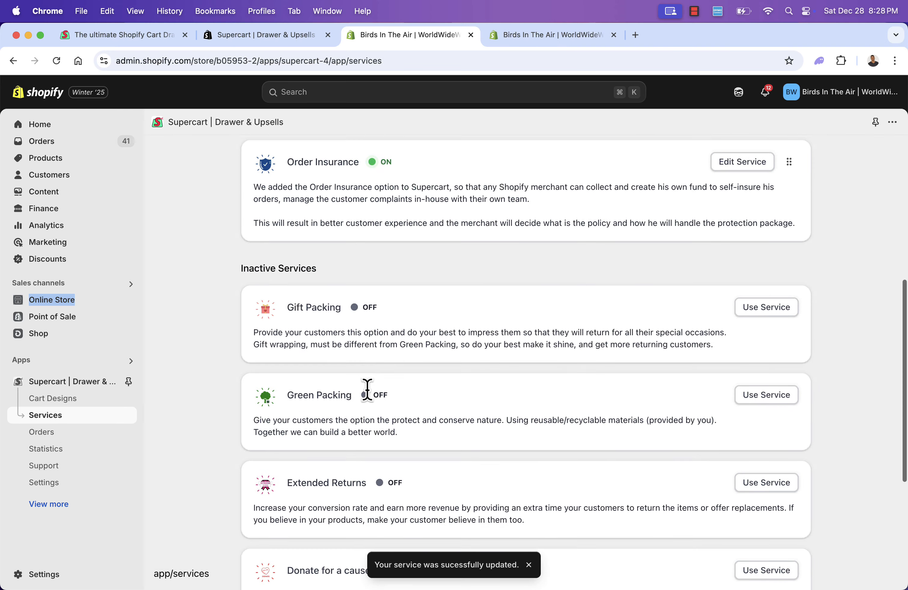
pyautogui.scroll(-3, 367, 388)
pyautogui.click(779, 327)
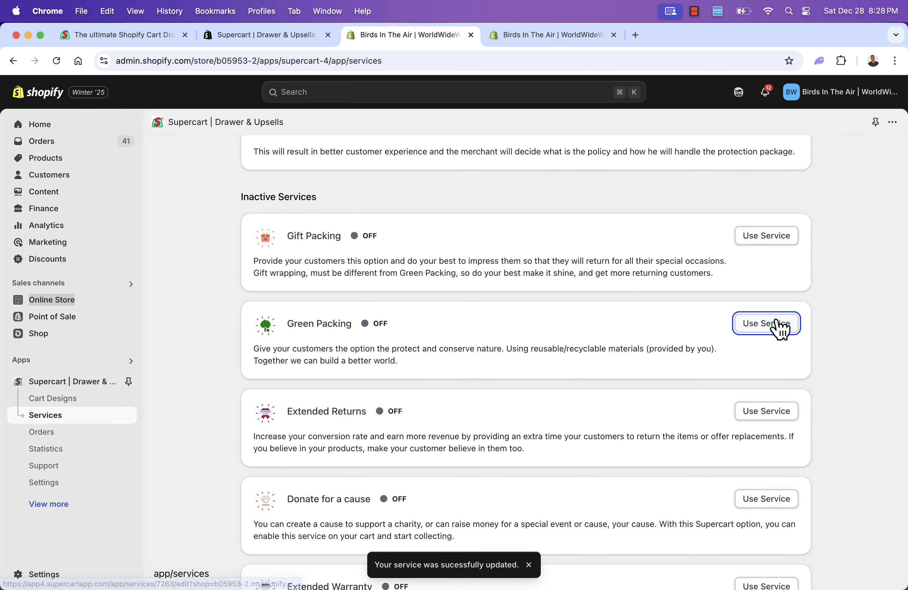
pyautogui.click(789, 295)
pyautogui.scroll(-15, 780, 421)
pyautogui.click(777, 548)
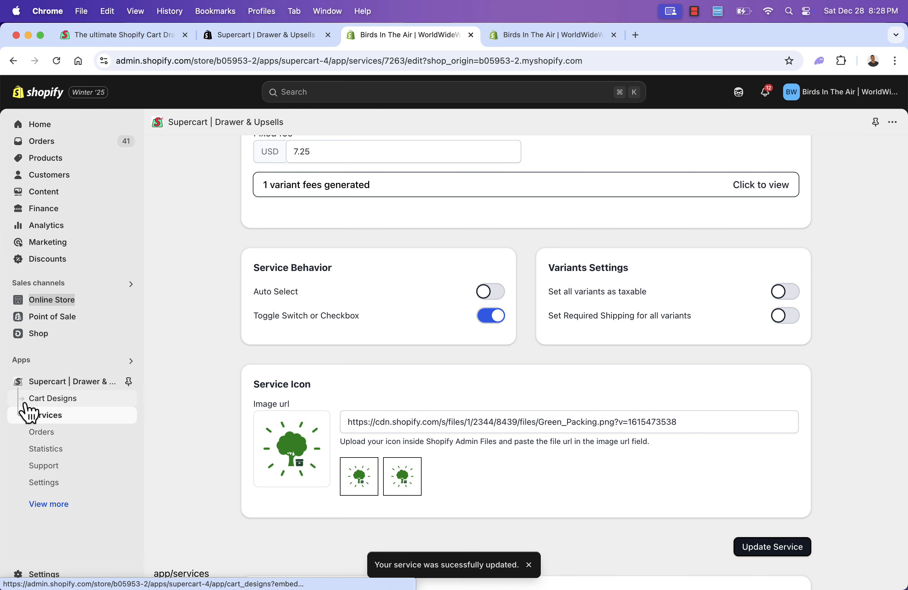
# View Supercart's orders list and its order statistics.
pyautogui.click(47, 417)
pyautogui.click(47, 432)
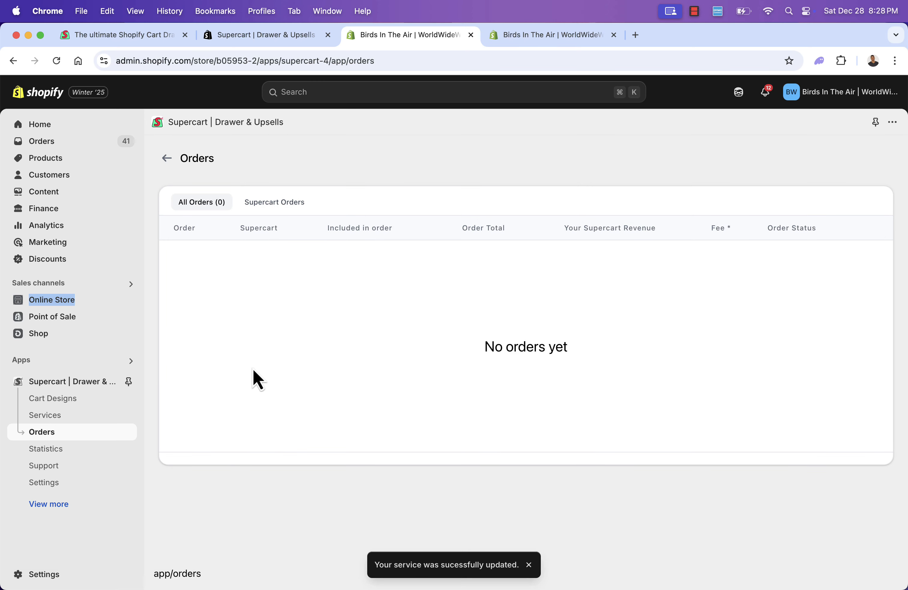
pyautogui.click(52, 451)
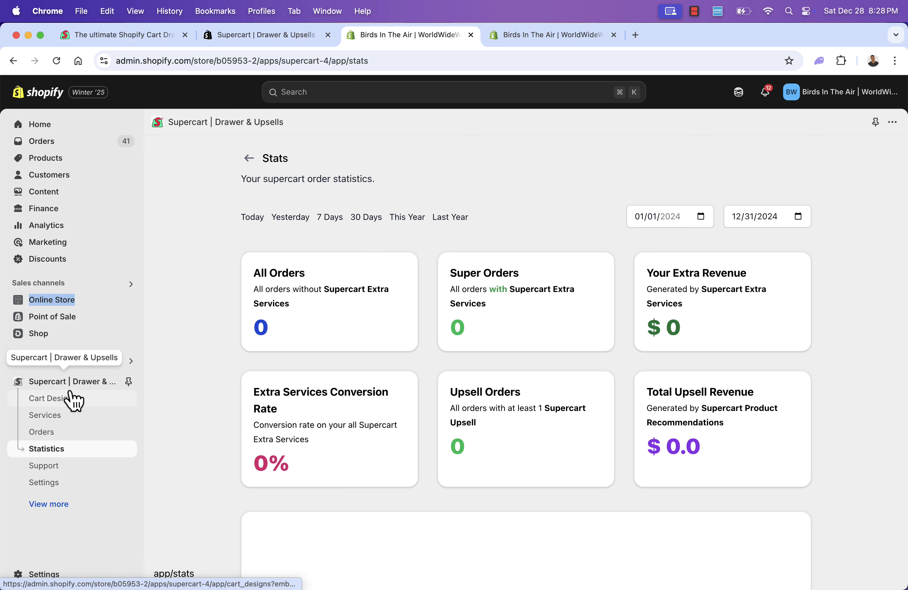
# View Supercart's auto fulfillment setting and return to the app's main page.
pyautogui.click(48, 482)
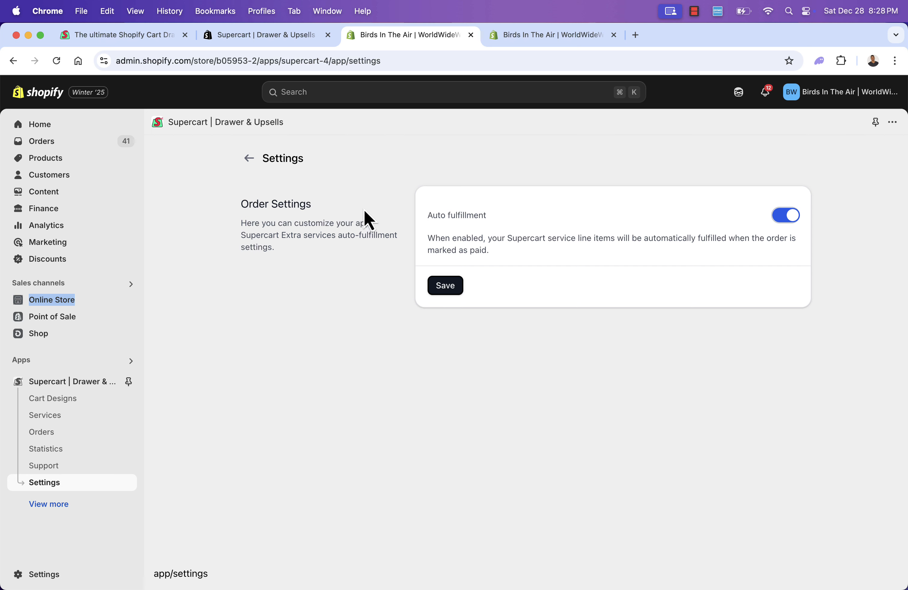
pyautogui.click(56, 383)
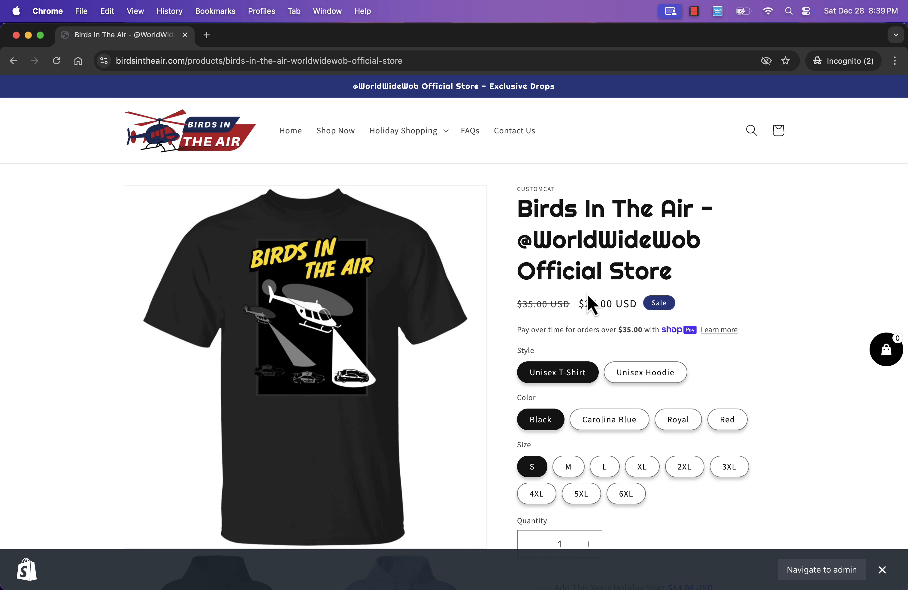
# On the storefront product page, dismiss the admin bar, choose size L for the black Unisex T-Shirt and add it to the cart.
pyautogui.click(882, 569)
pyautogui.scroll(-3, 754, 436)
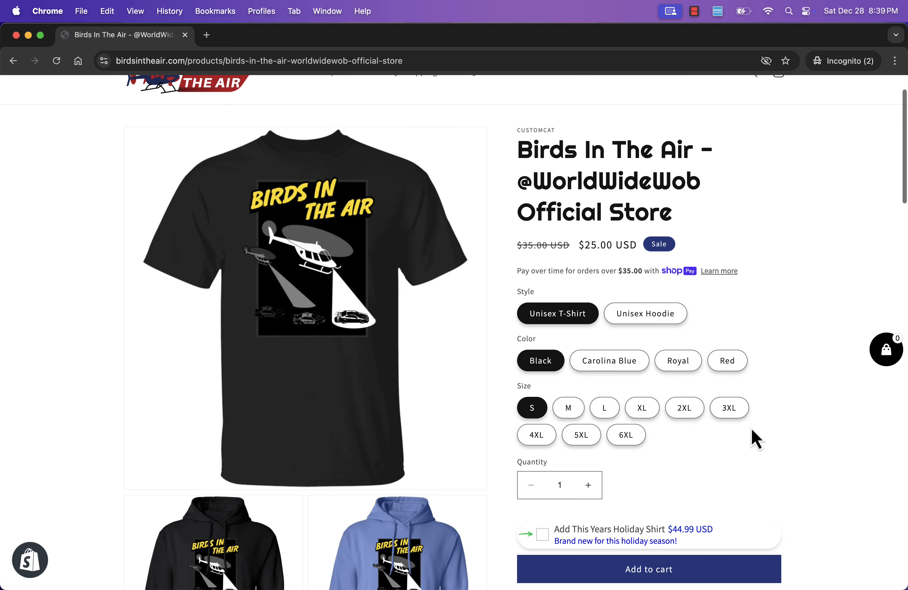
pyautogui.click(609, 408)
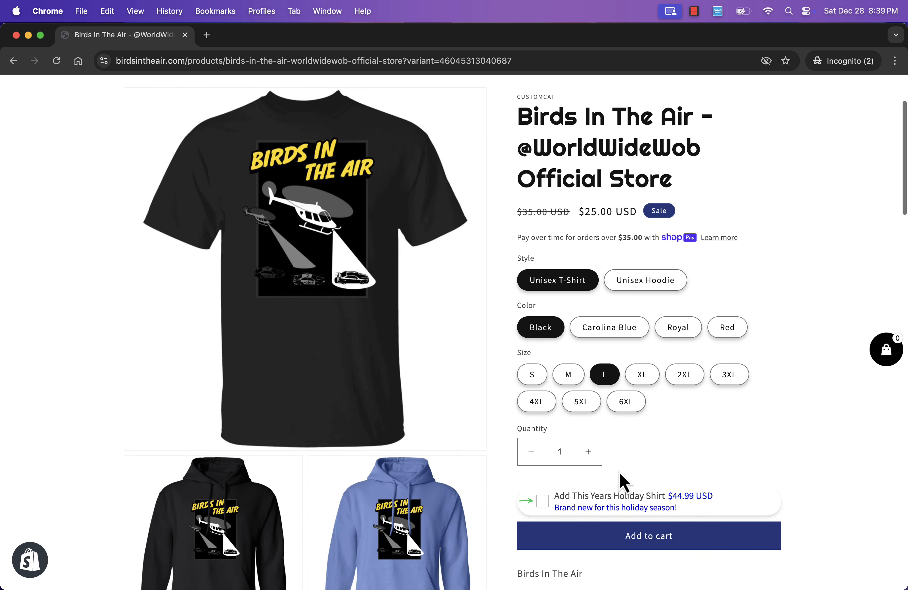
pyautogui.click(626, 544)
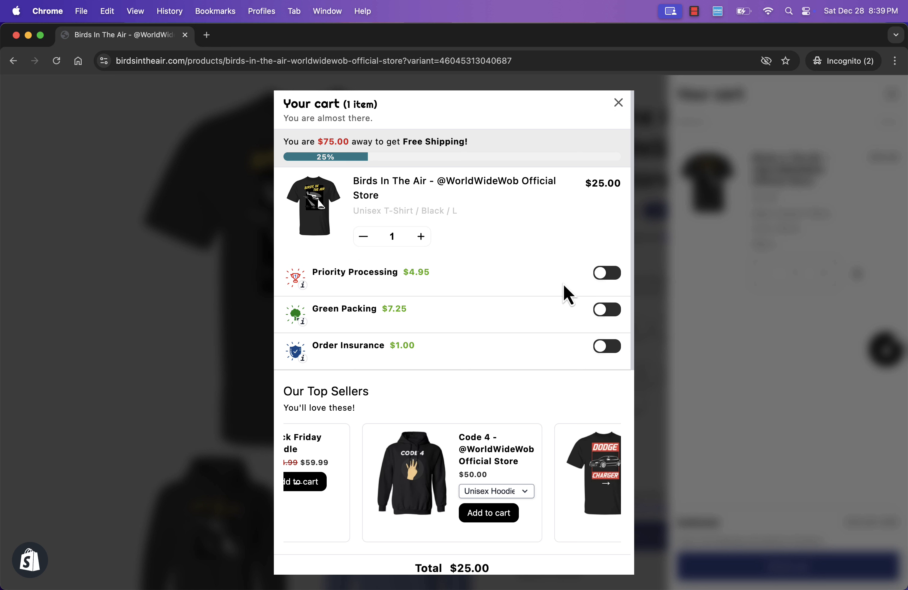
# Enable the Priority Processing and Green Packing services in the cart and check how the cart total responds.
pyautogui.click(611, 282)
pyautogui.click(607, 315)
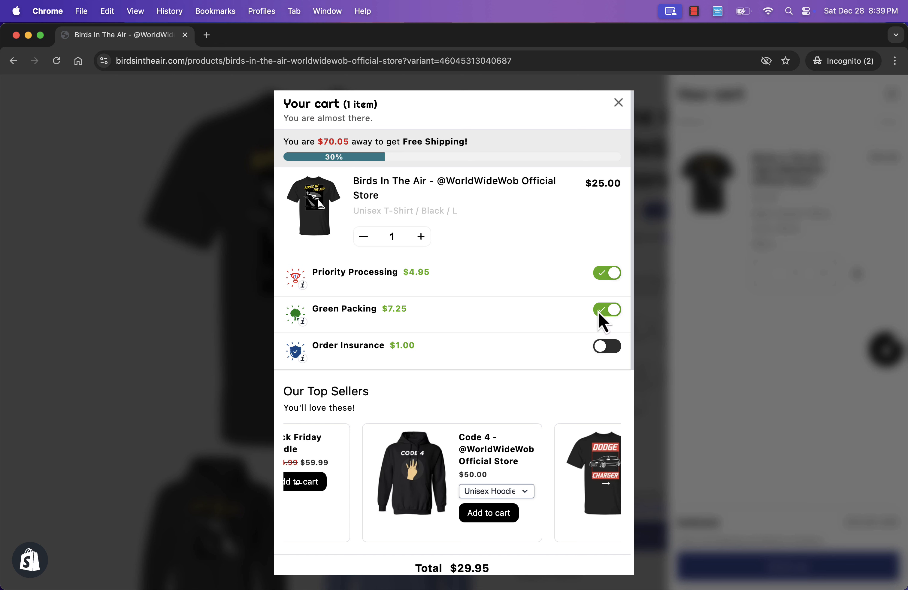
pyautogui.scroll(-4, 470, 320)
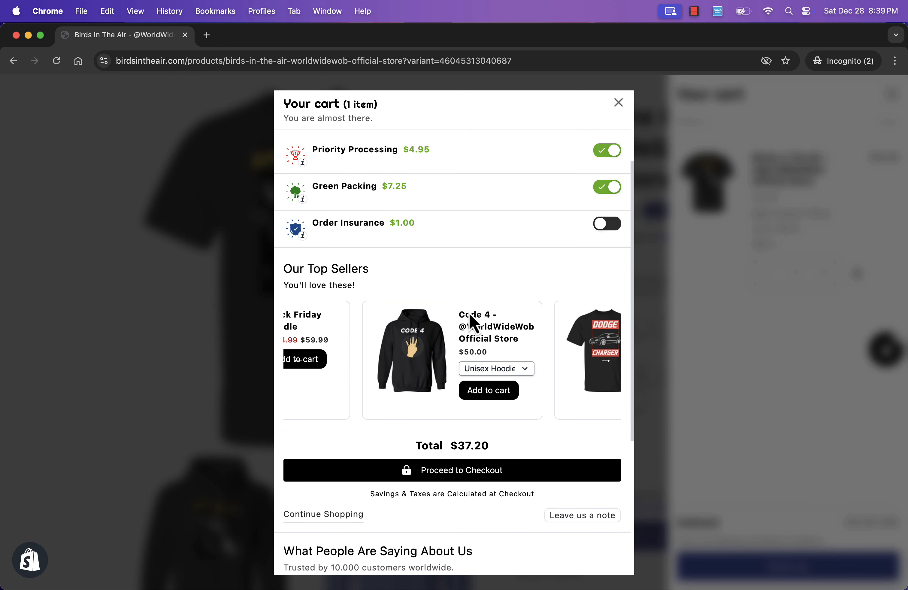
pyautogui.scroll(4, 458, 452)
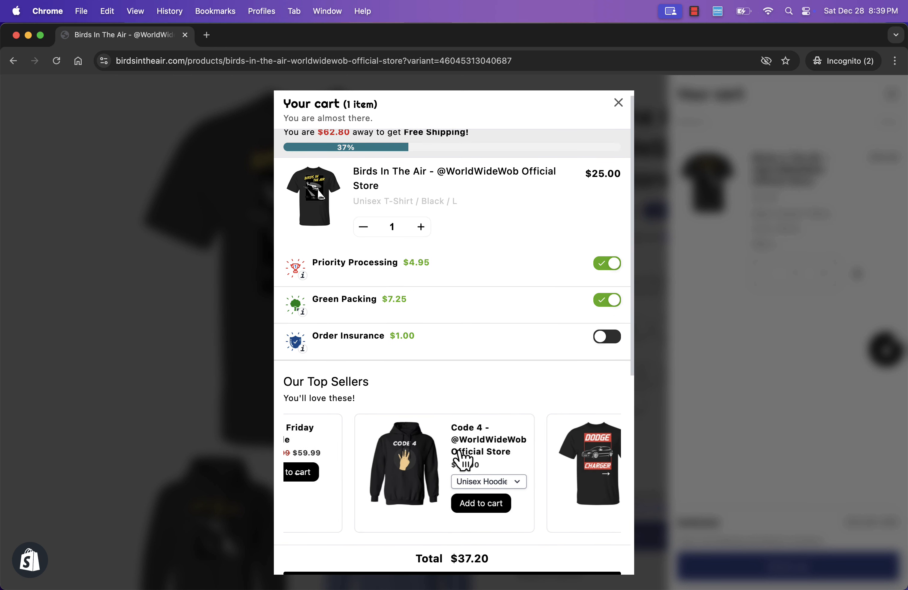
pyautogui.scroll(-1, 519, 362)
pyautogui.scroll(2, 520, 364)
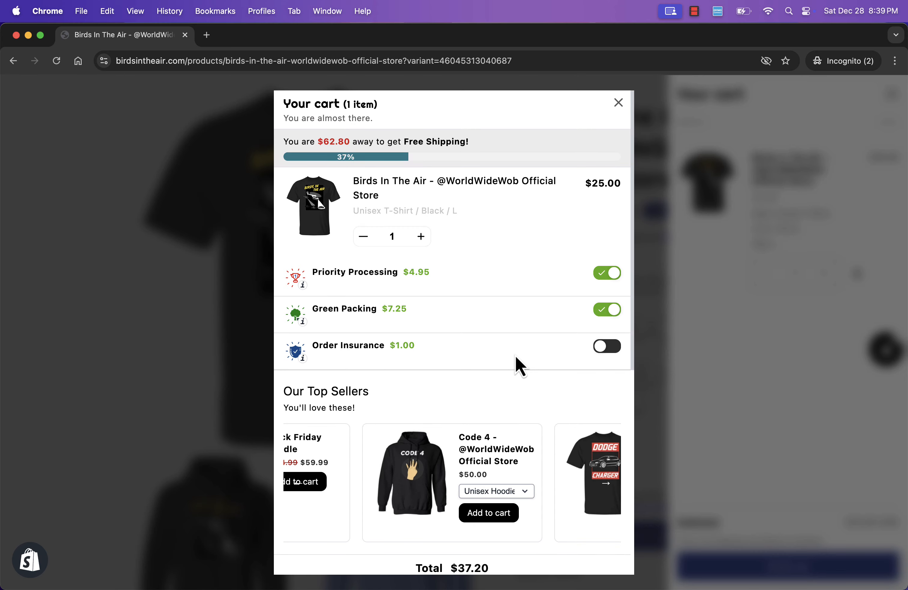
# Turn off Priority Processing in the cart and look over the remaining cart sections.
pyautogui.click(608, 274)
pyautogui.scroll(-5, 463, 299)
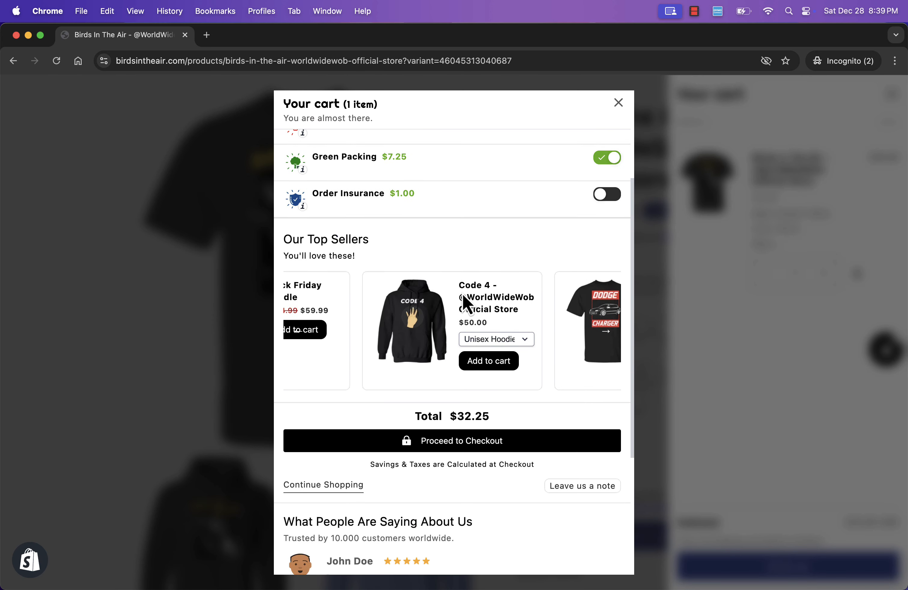
pyautogui.scroll(-4, 462, 294)
pyautogui.scroll(8, 463, 294)
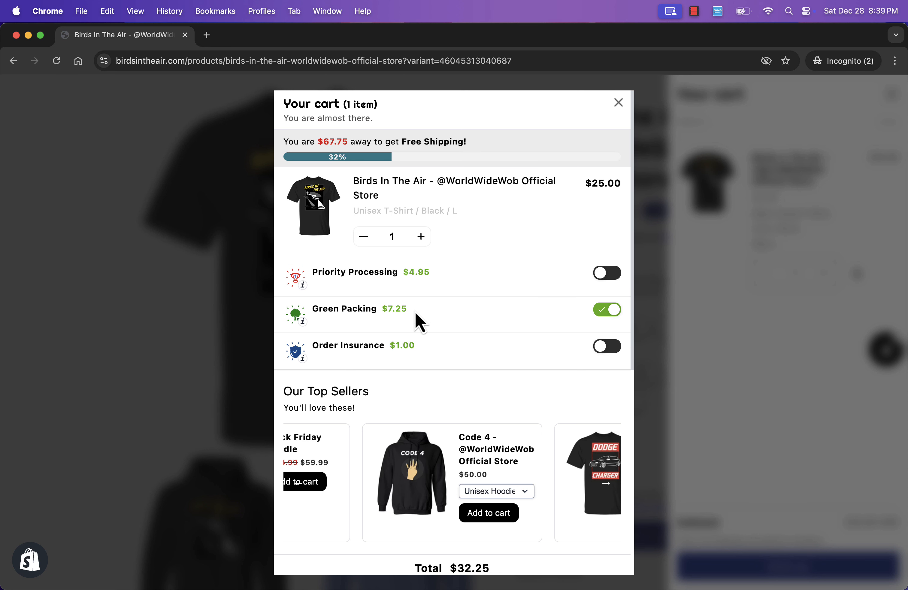
# Browse Our Top Sellers in the cart and add the Ejecto Seato shirt as Unisex T-Shirt / Black / 5XL.
pyautogui.scroll(-4, 415, 314)
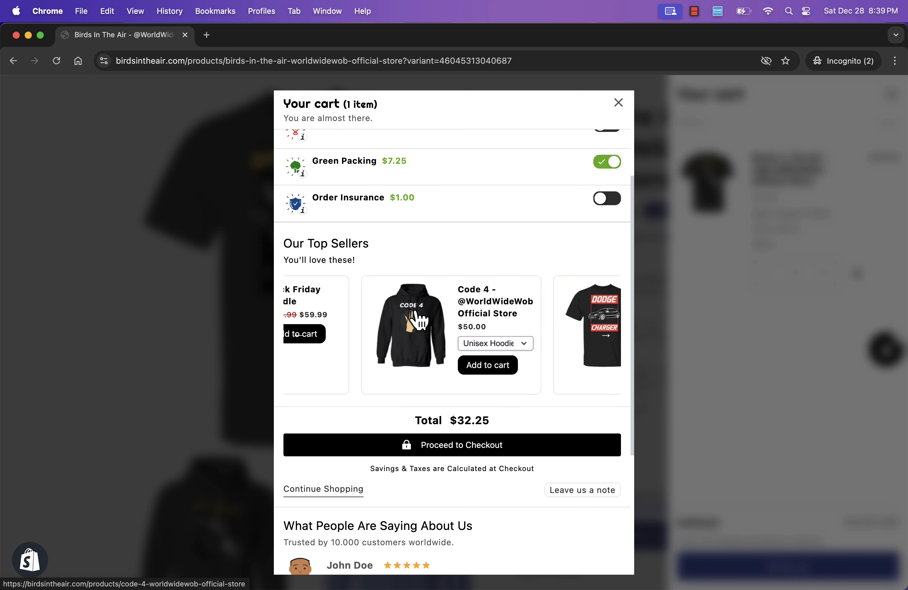
pyautogui.hscroll(-4, 415, 312)
pyautogui.hscroll(13, 415, 312)
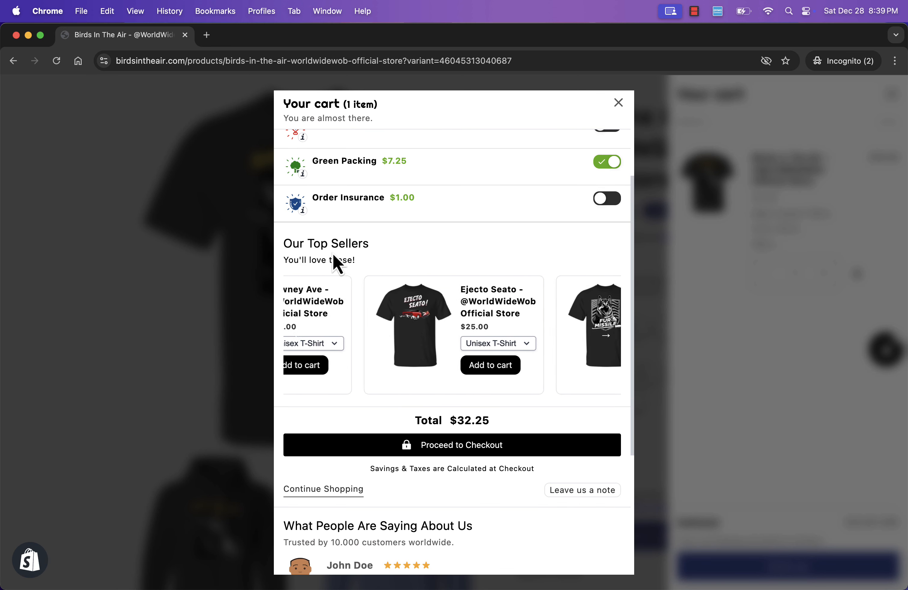
pyautogui.click(467, 338)
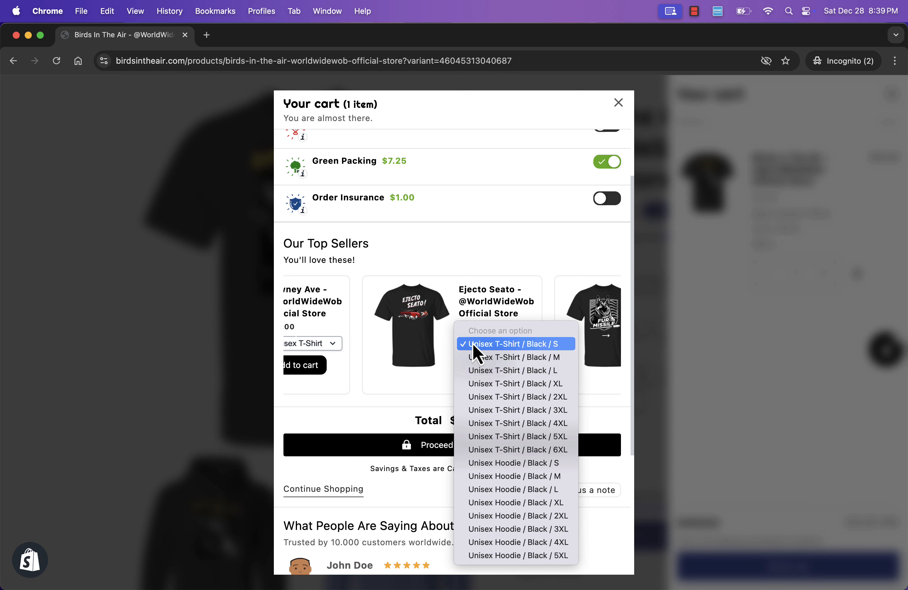
pyautogui.click(479, 436)
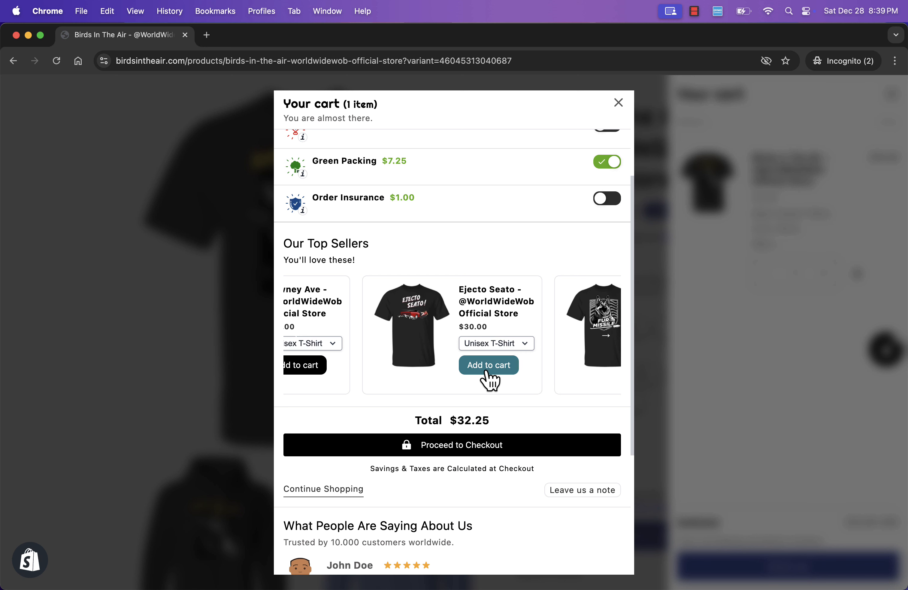
pyautogui.click(489, 371)
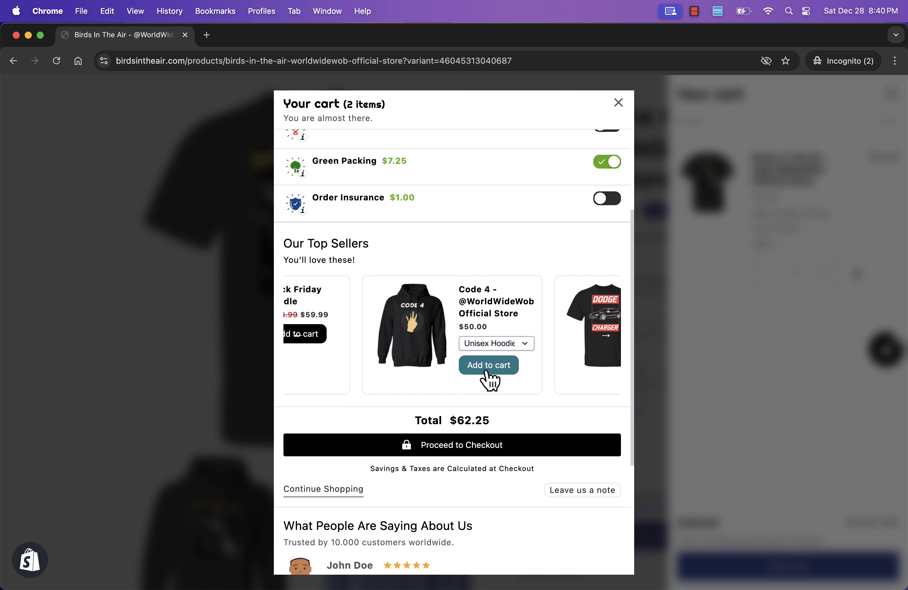
# Proceed to checkout to check the order's items and services, and return to the cart.
pyautogui.scroll(-3, 489, 379)
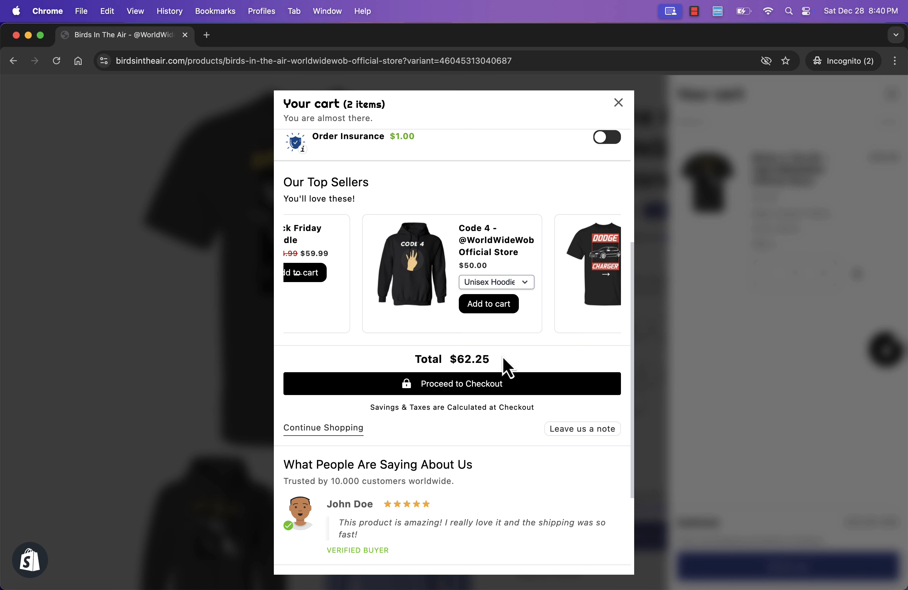
pyautogui.click(494, 385)
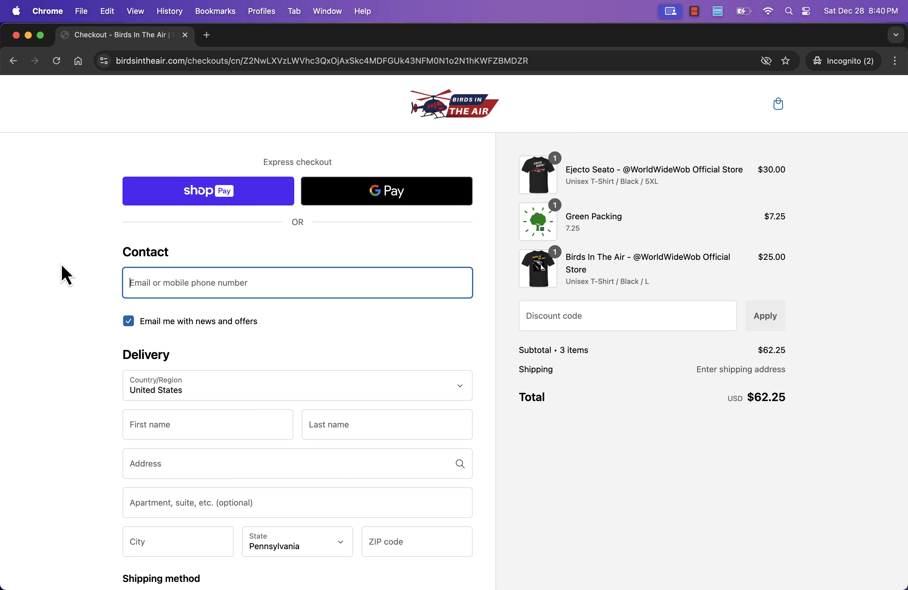
pyautogui.click(11, 62)
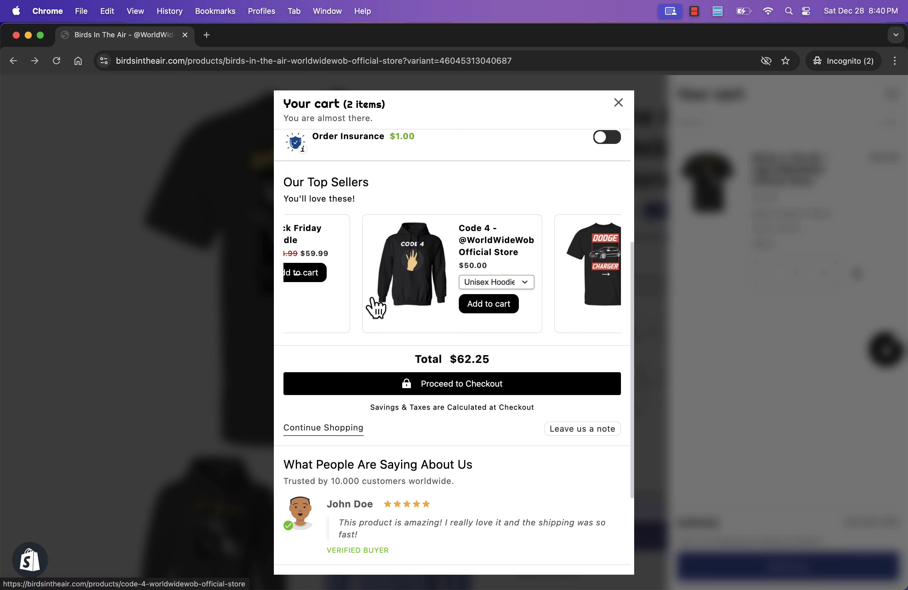